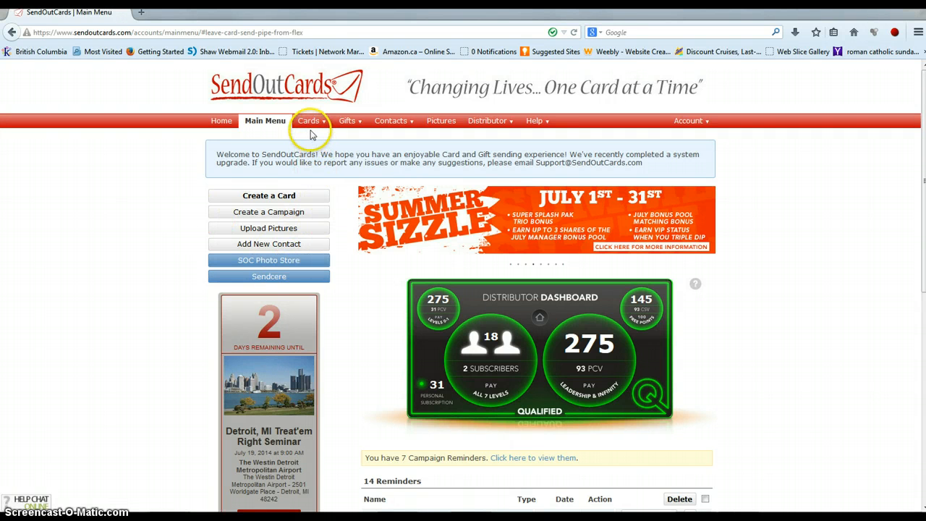
Start creating a new card and open the card catalog
mouse_move(311, 123)
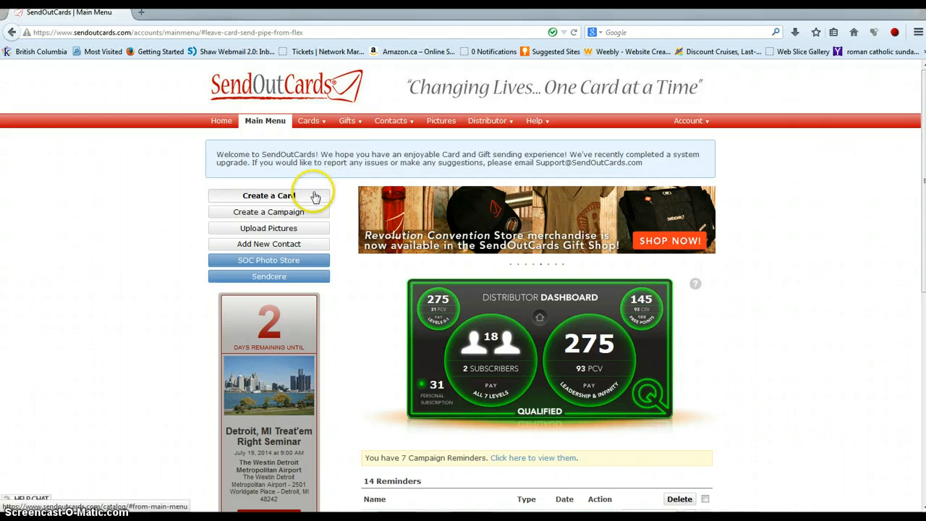
click(275, 197)
mouse_move(310, 124)
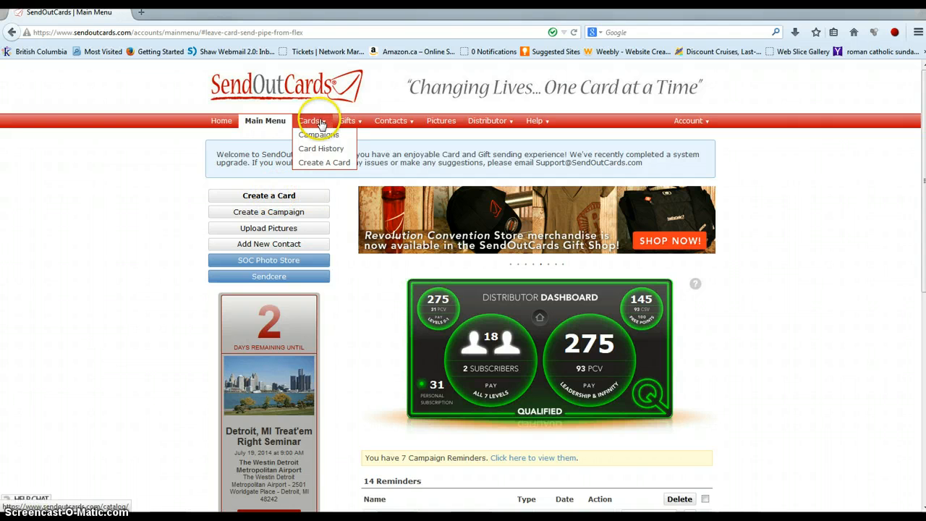
click(278, 199)
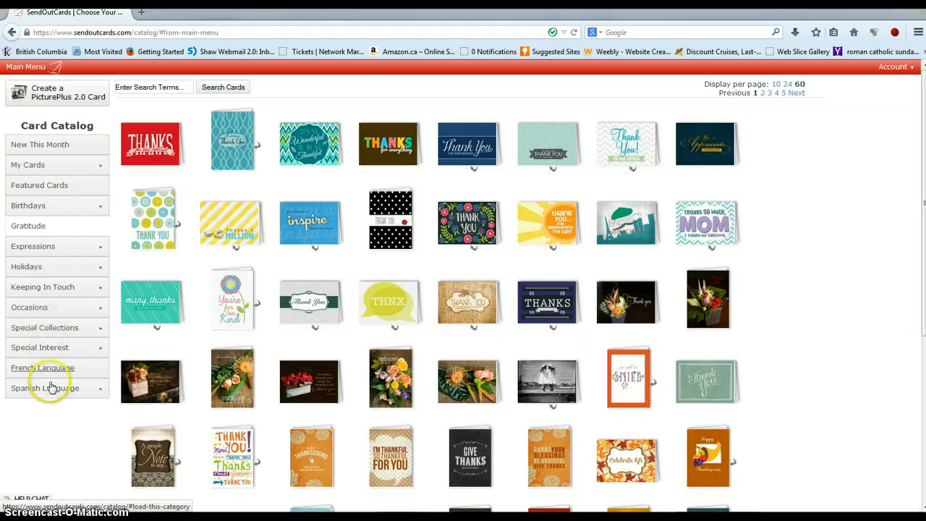
Browse the Invitations category under Keeping In Touch and preview the cover and inside of the pink Baby shower card
click(45, 290)
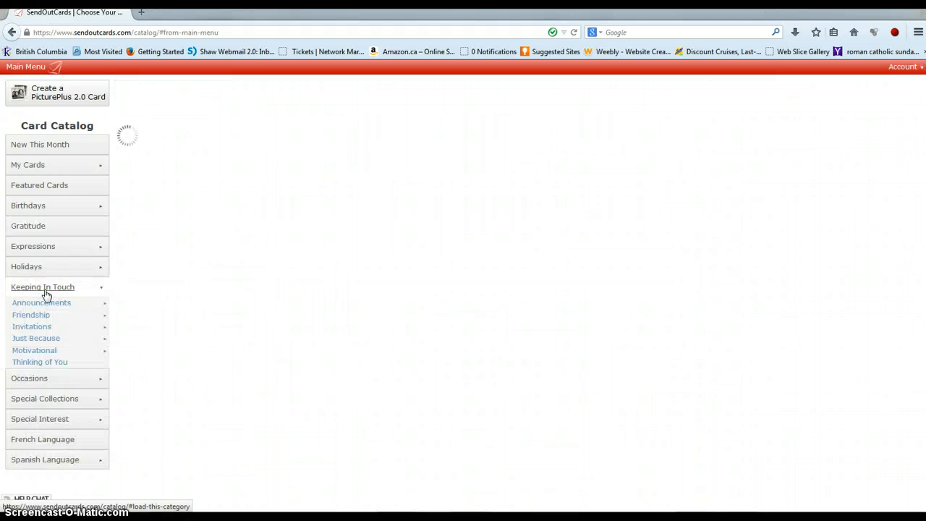
click(40, 327)
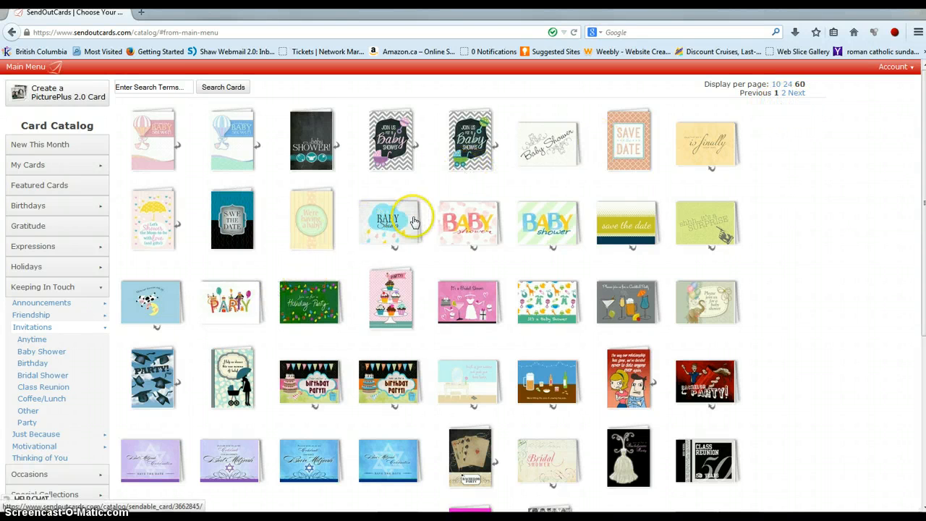
click(475, 227)
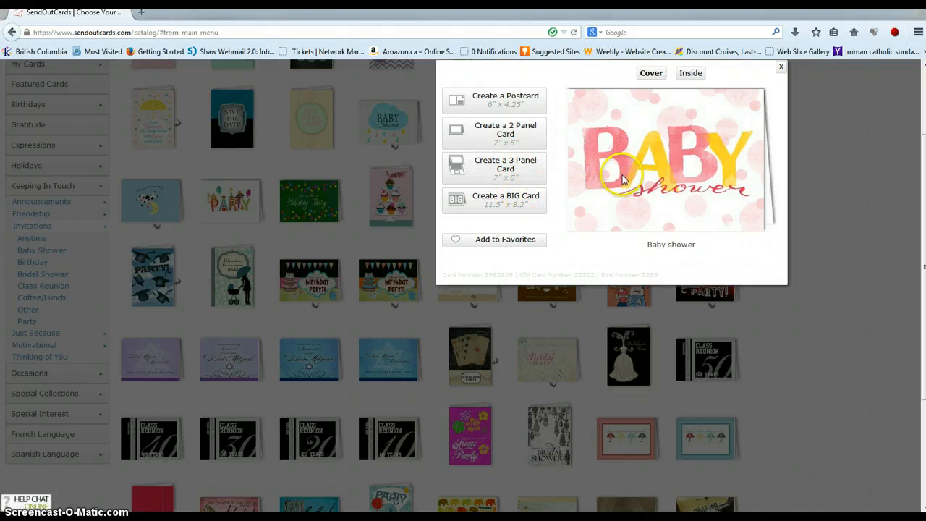
click(690, 76)
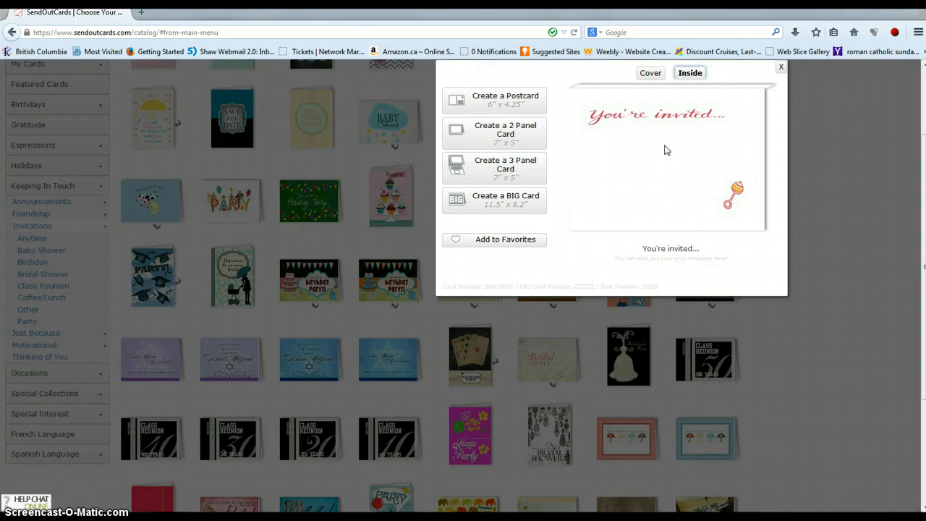
click(650, 74)
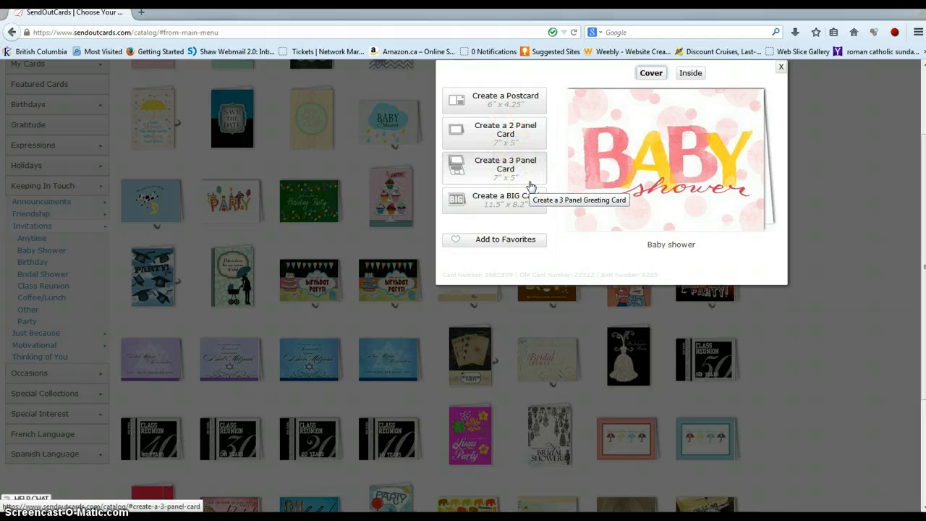
click(781, 69)
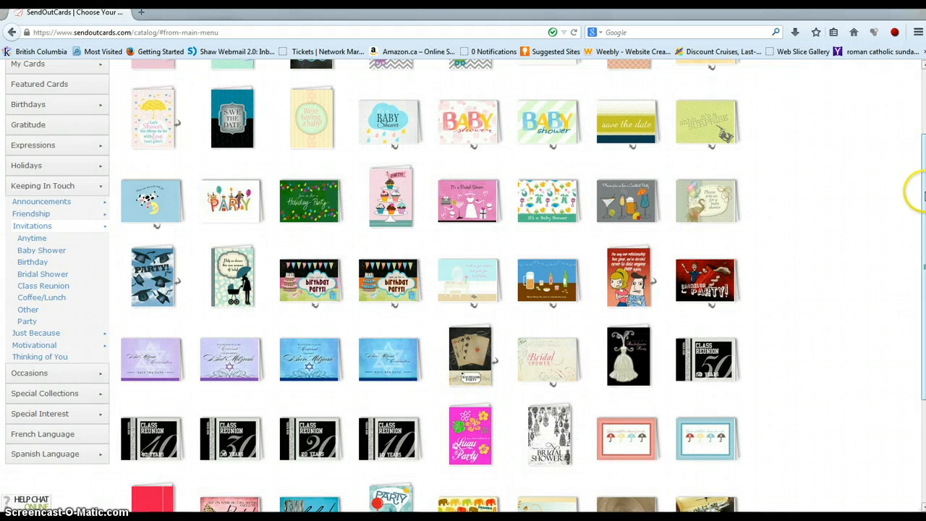
scroll(923, 196, up, 3)
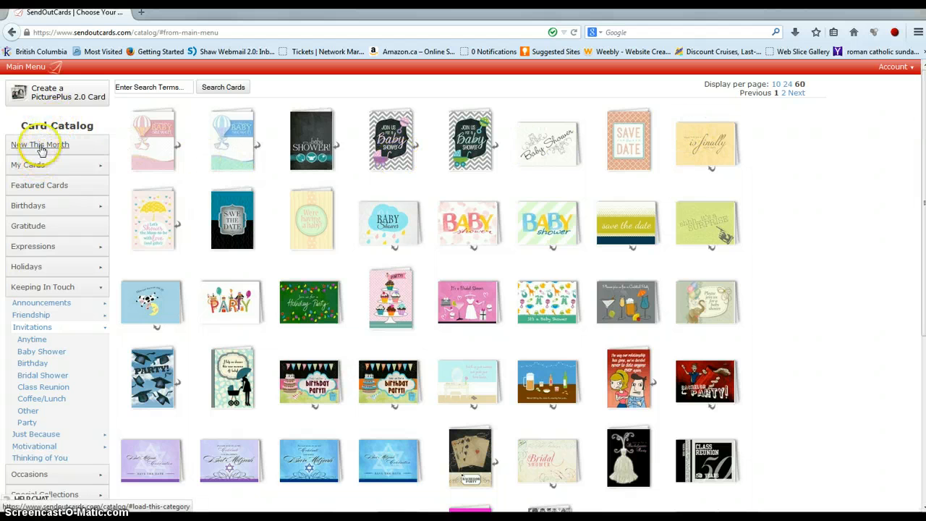
Show My Cards and create a PicturePlus 2.0 card with the vertical 5" x 7" Greeting Card layout
click(29, 166)
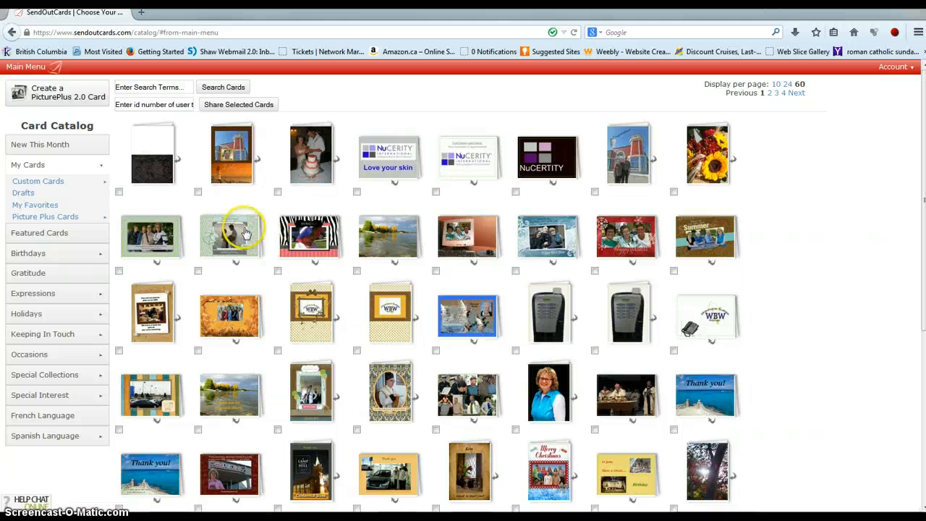
click(57, 100)
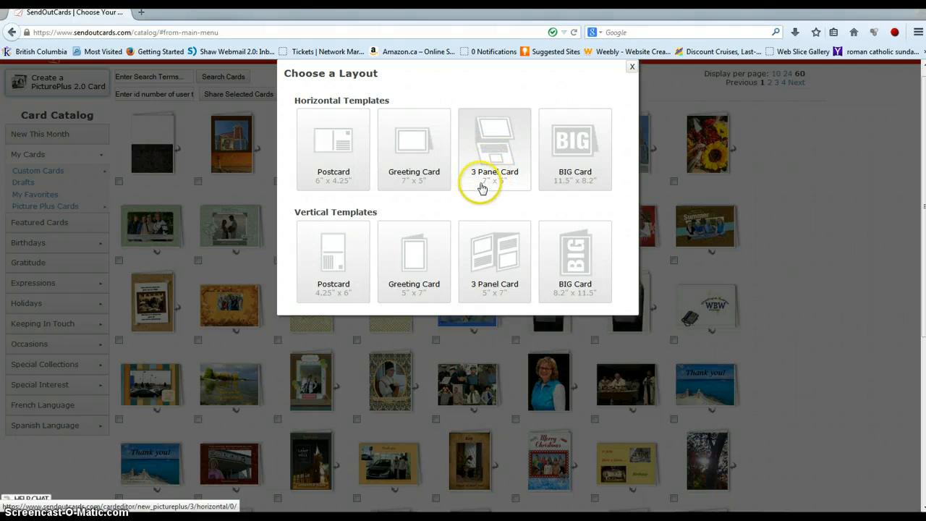
click(413, 258)
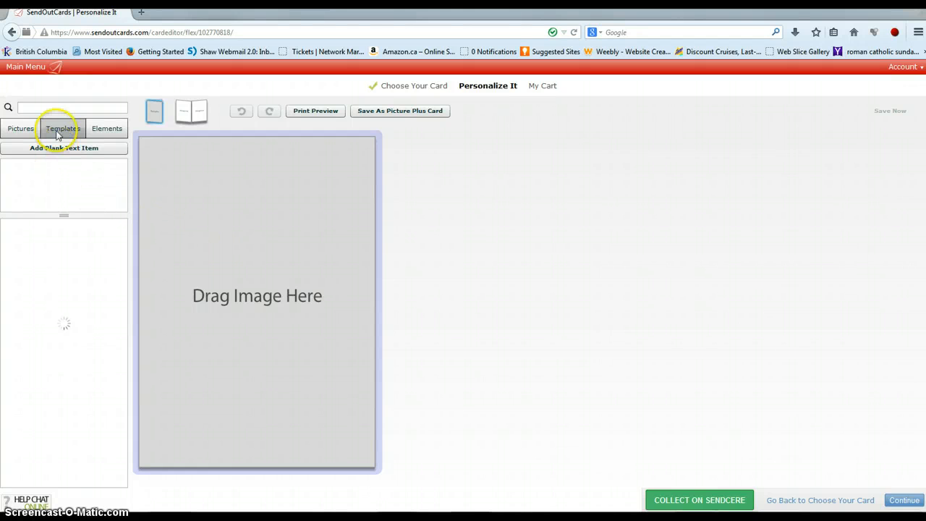
Find the picture of the blossoming tree with tulips among the uploaded pictures and place it on the card's cover
click(19, 129)
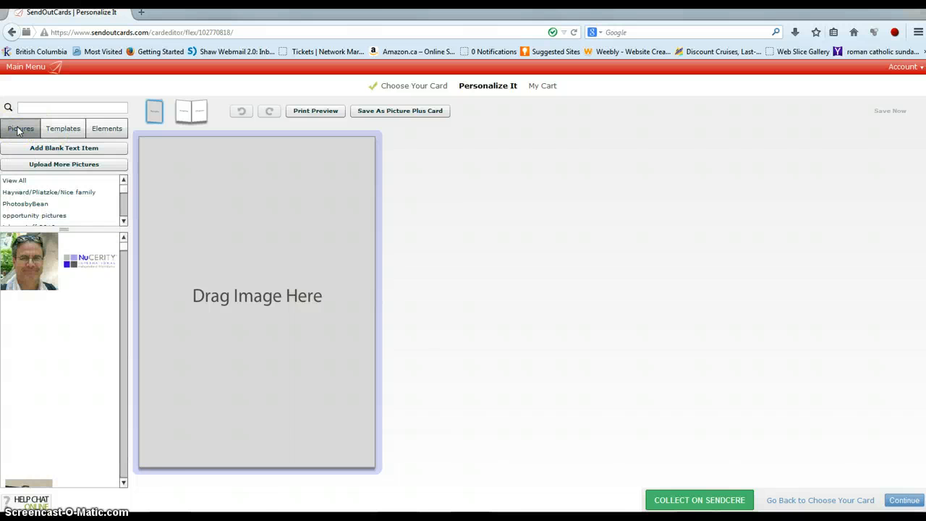
click(122, 482)
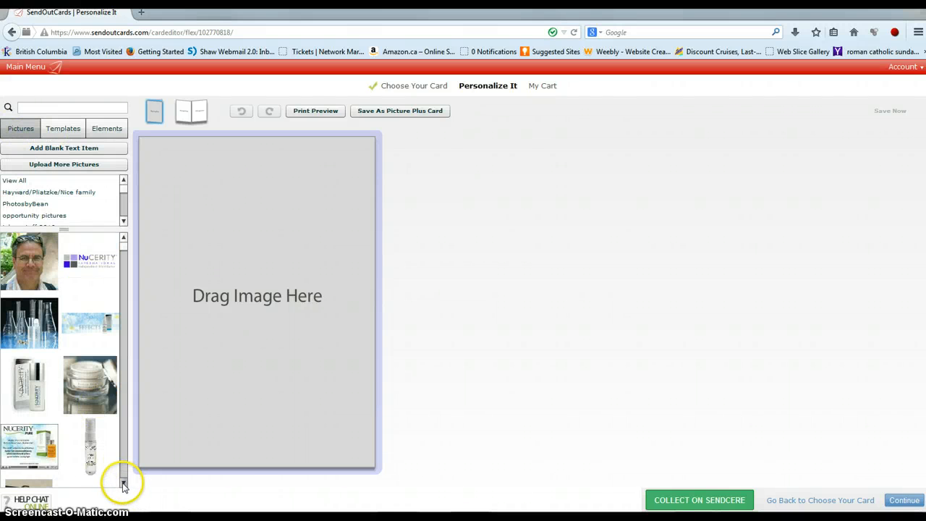
click(121, 483)
click(121, 483)
click(122, 483)
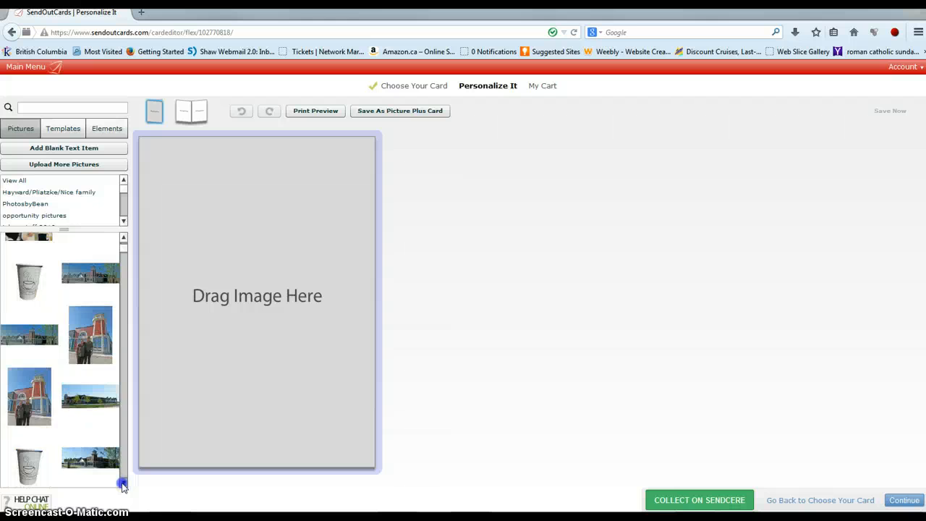
click(121, 483)
click(122, 484)
click(122, 483)
click(122, 483)
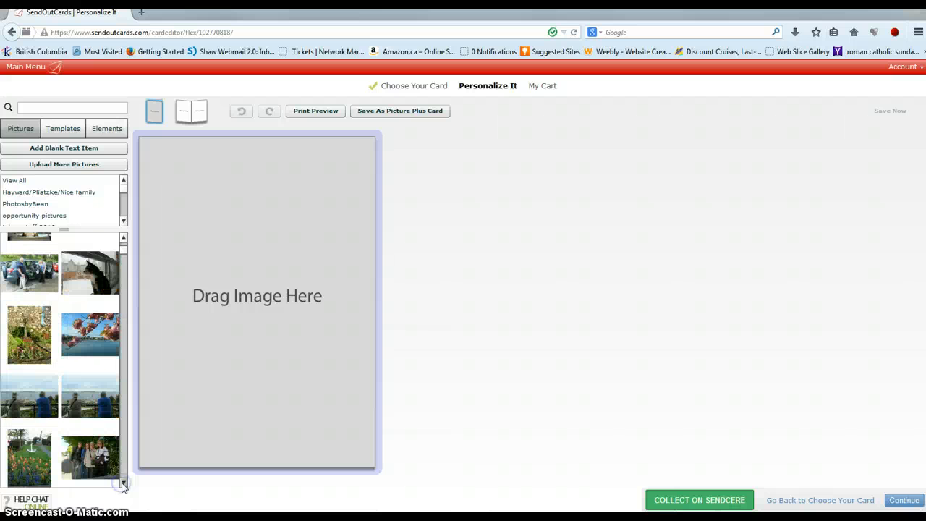
drag(34, 336, 265, 346)
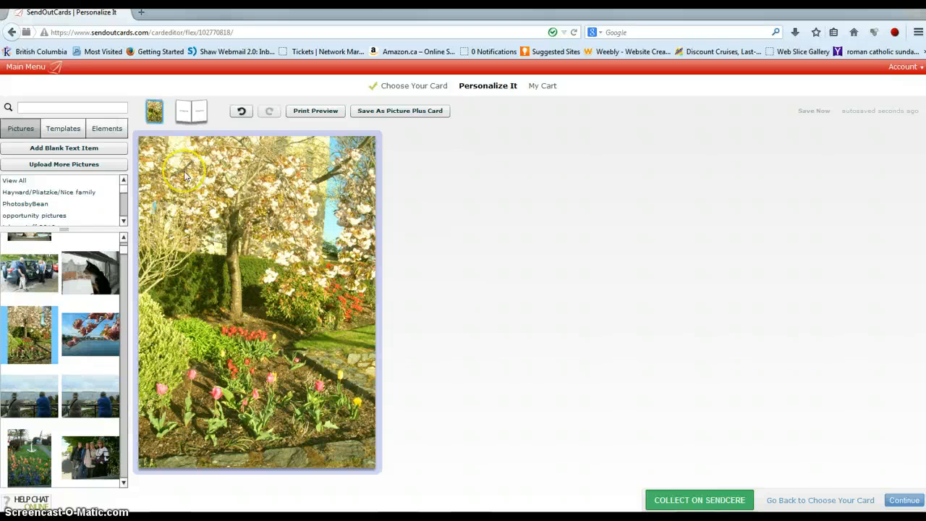
Add a text item reading "The the" to the cover and move it toward the upper part of the picture
click(84, 164)
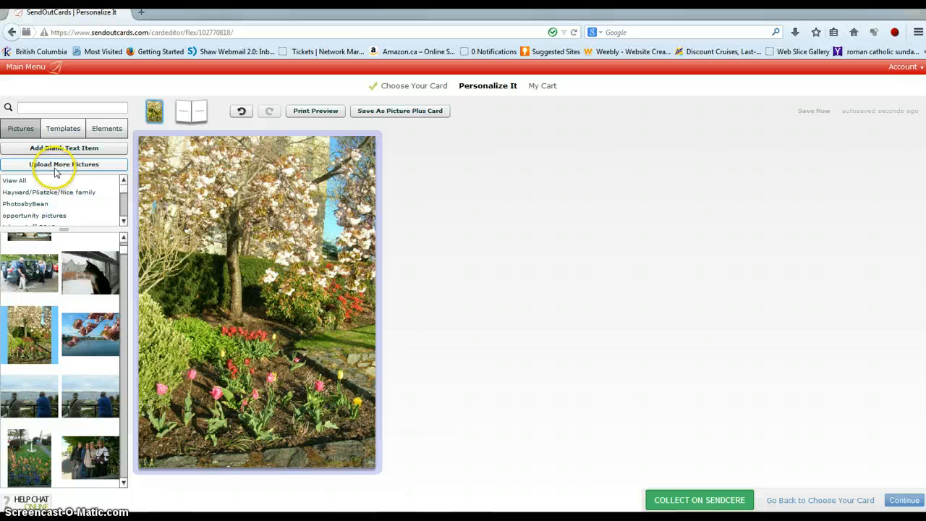
click(56, 149)
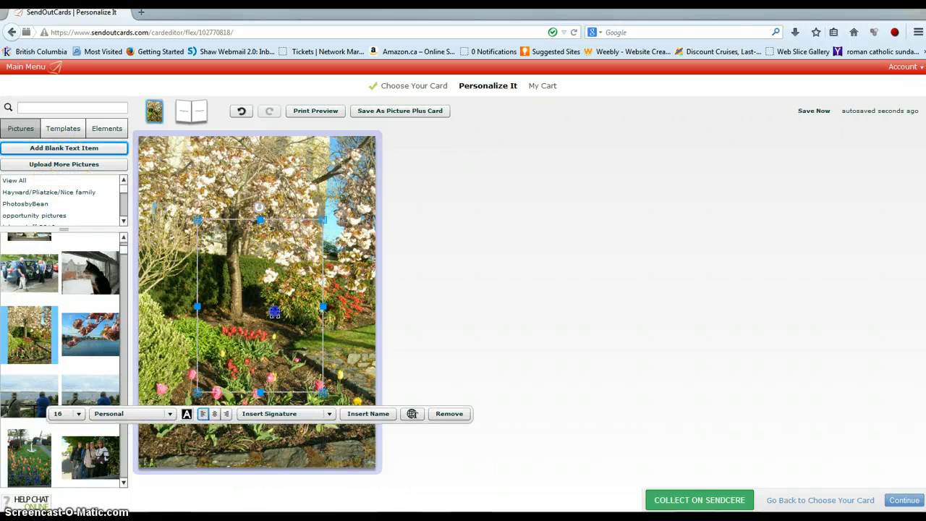
drag(275, 312, 219, 267)
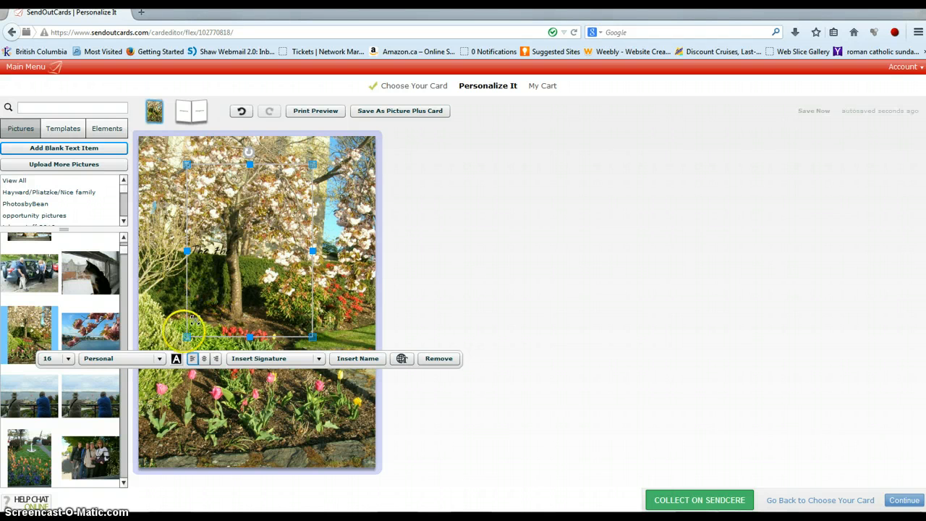
Try to format the cover text in the Serpentine font at size 40
click(160, 360)
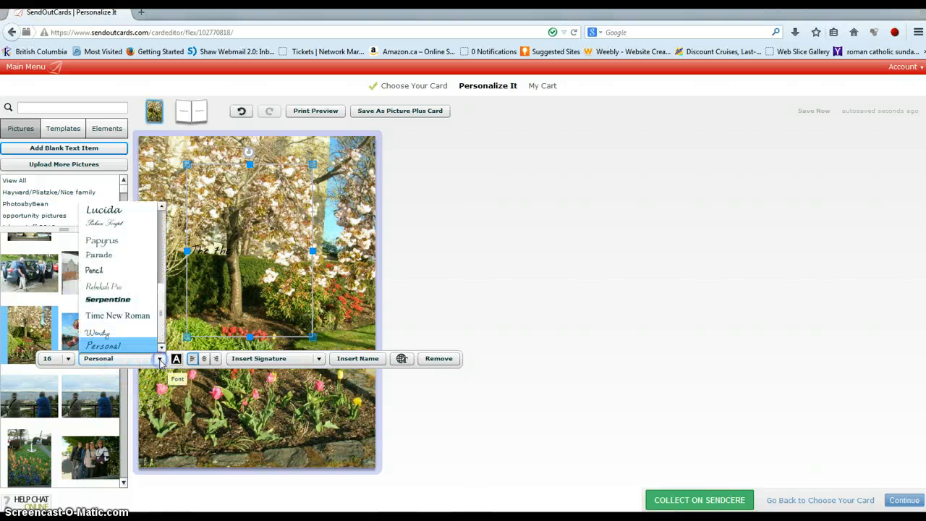
click(141, 302)
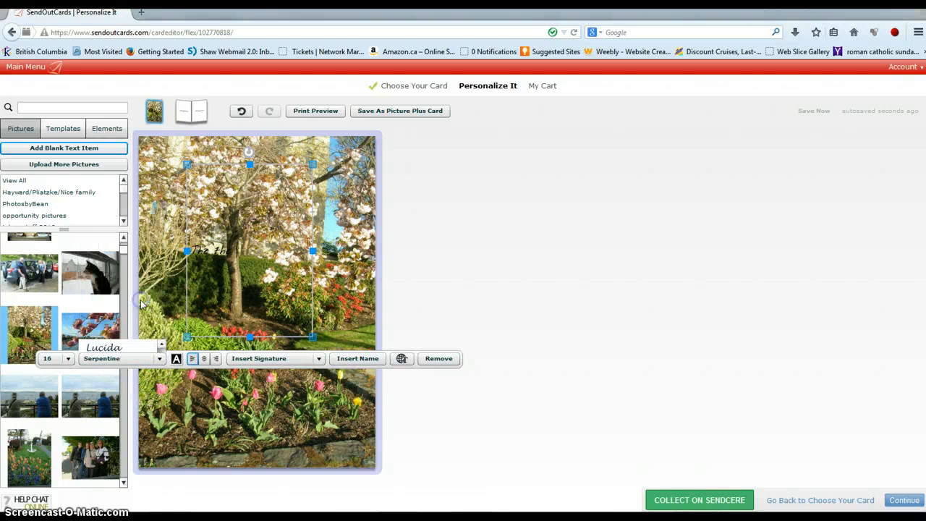
click(68, 358)
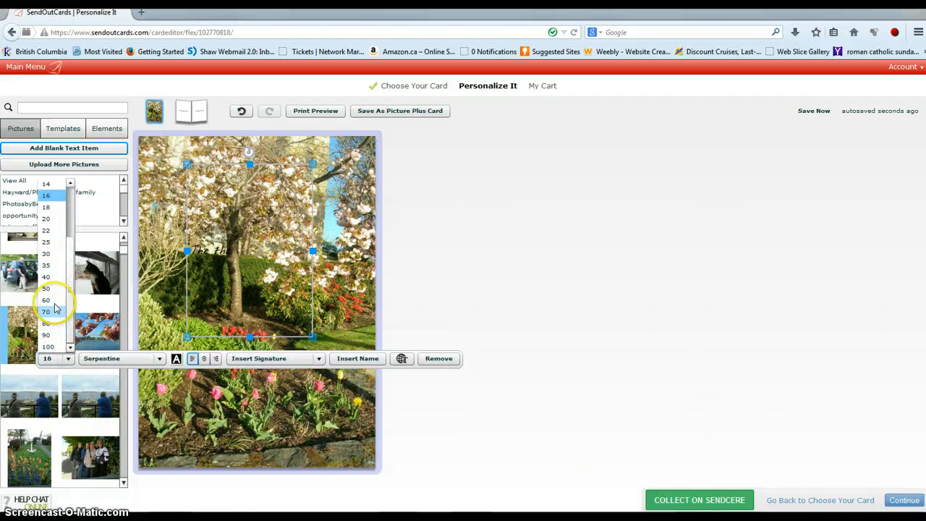
click(49, 278)
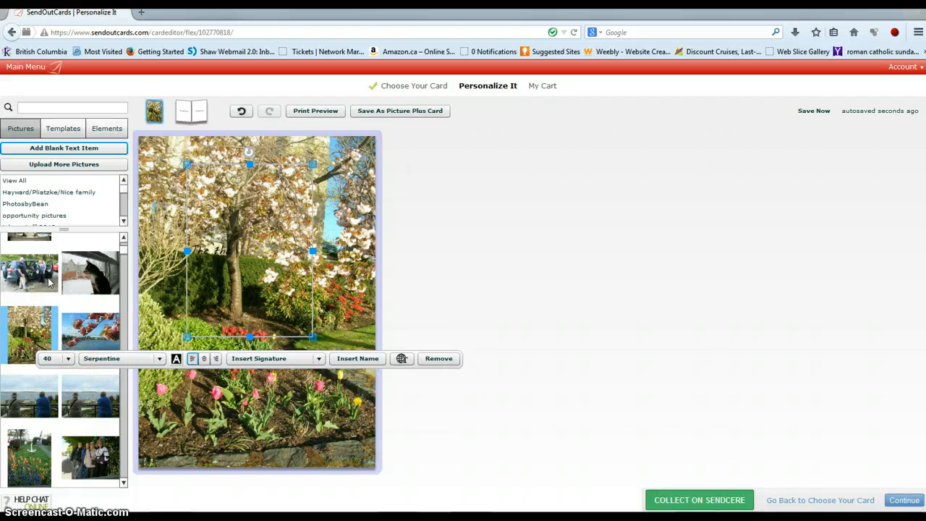
Select the words in the cover text item and set their font size to 80
click(251, 242)
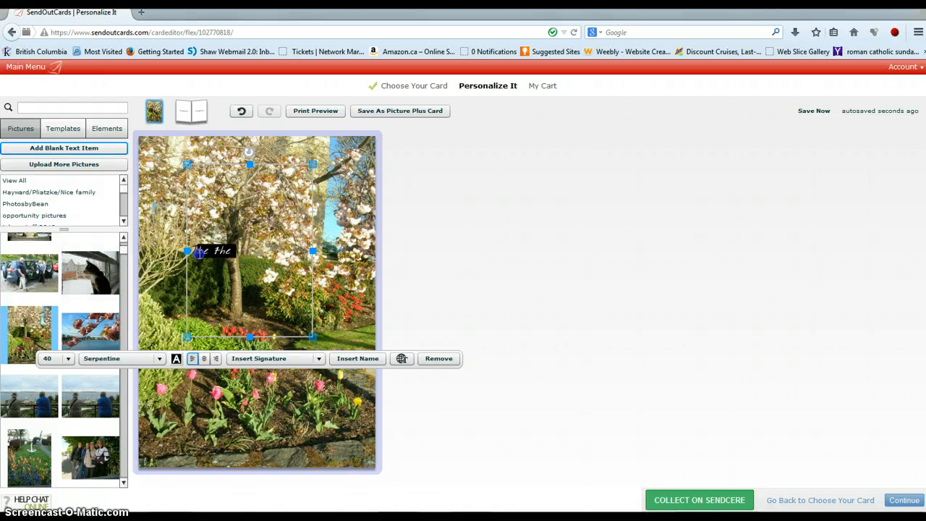
click(68, 358)
click(52, 278)
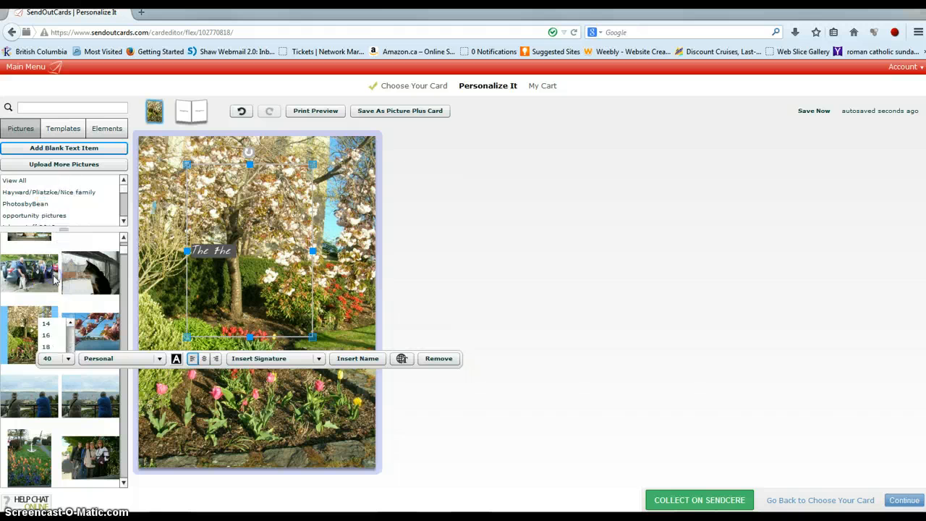
click(70, 359)
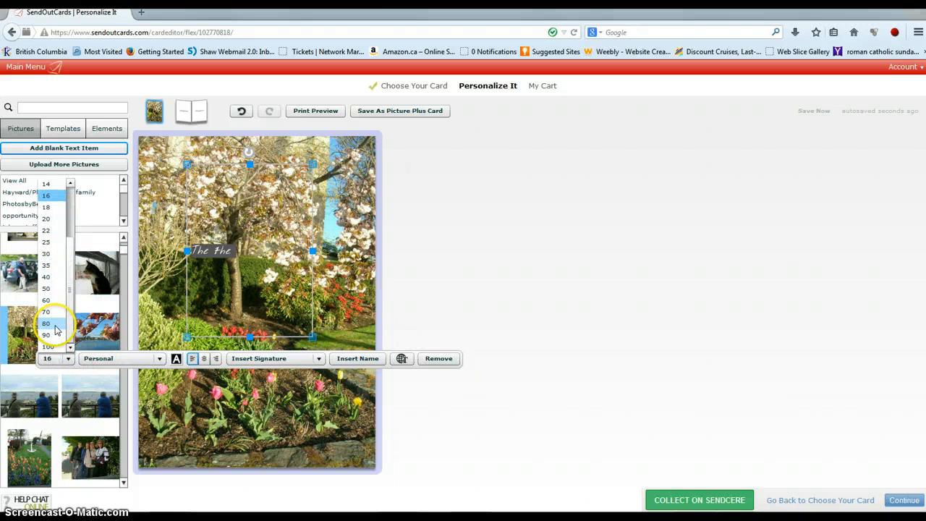
click(55, 327)
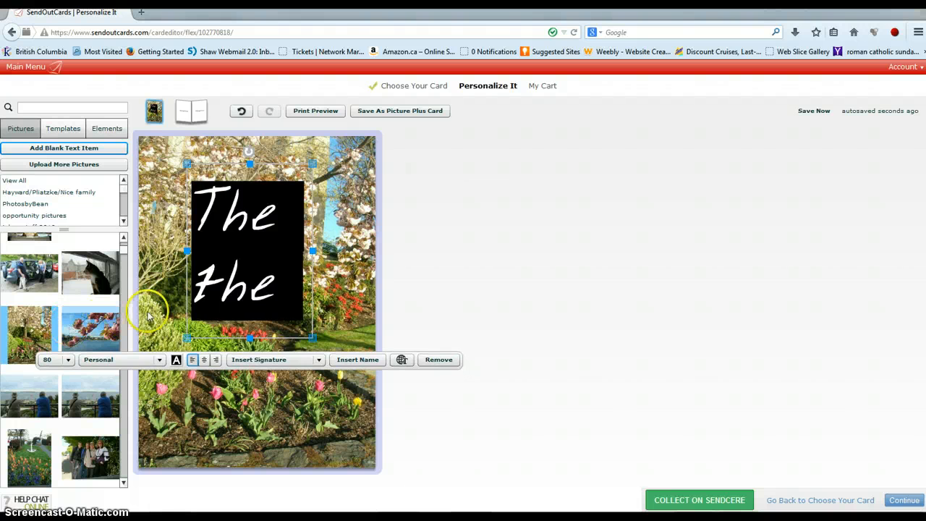
Remove the text item from the cover picture
click(514, 271)
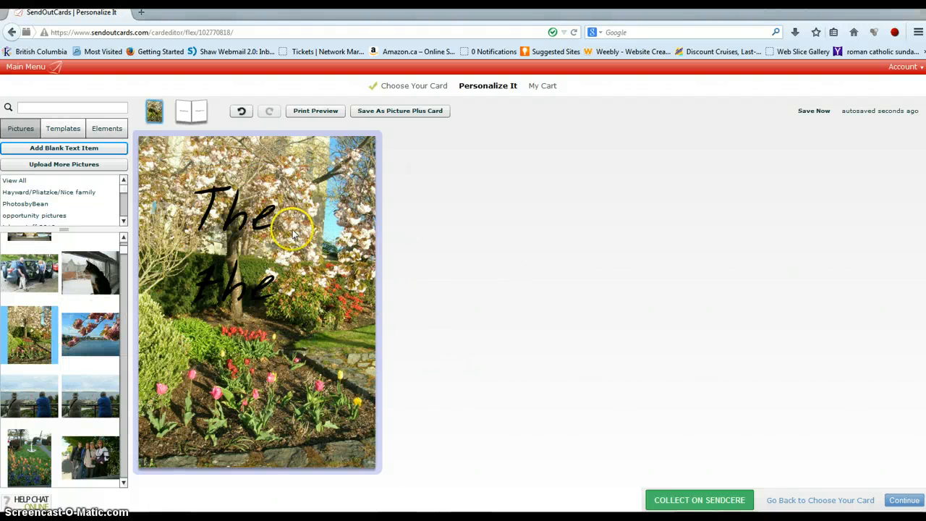
click(255, 233)
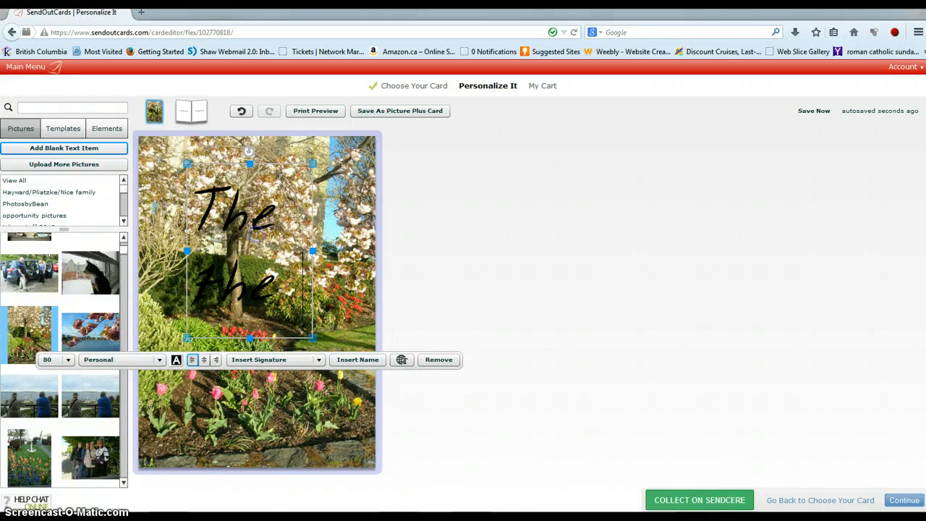
click(430, 364)
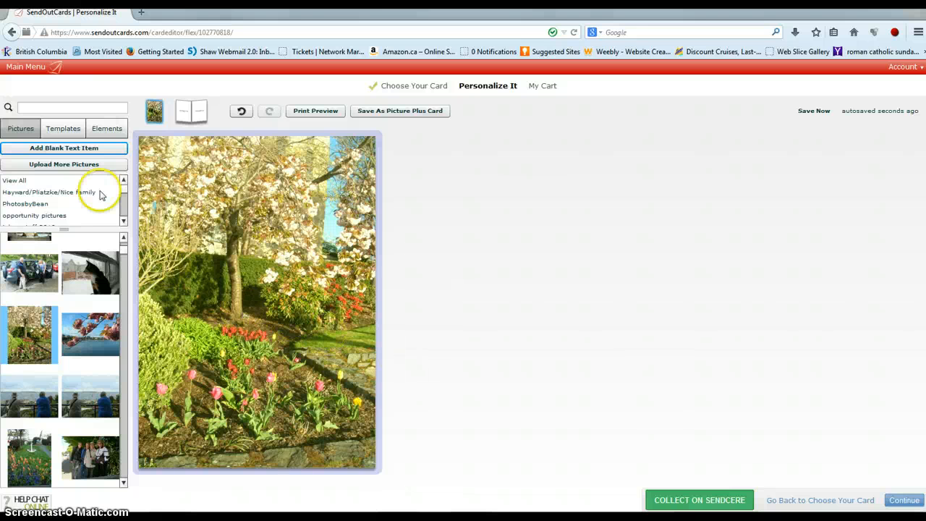
Browse the card element categories and show the Birthday elements
click(105, 129)
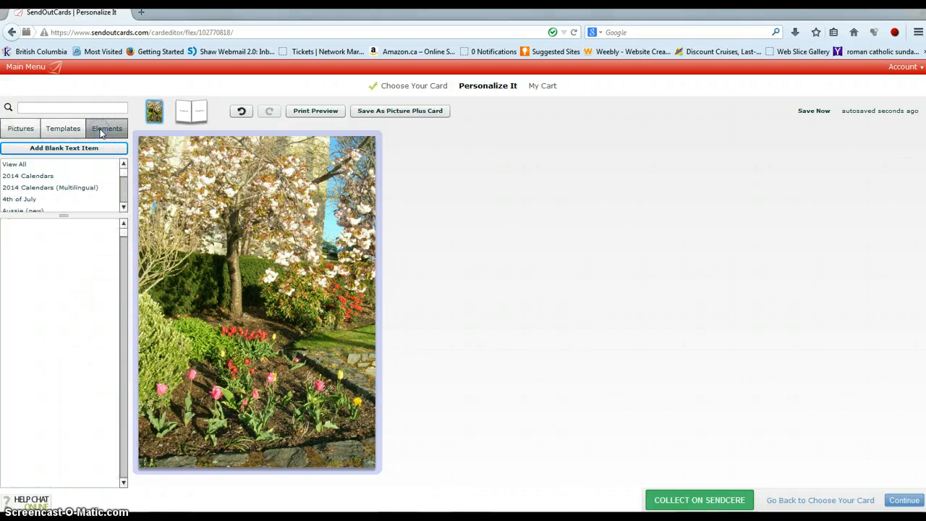
click(124, 208)
click(123, 208)
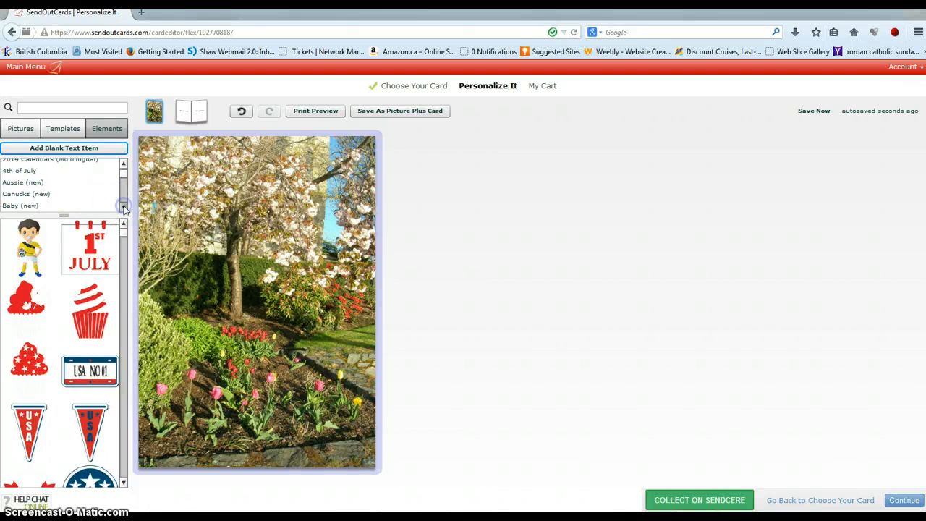
click(123, 209)
click(124, 208)
click(124, 208)
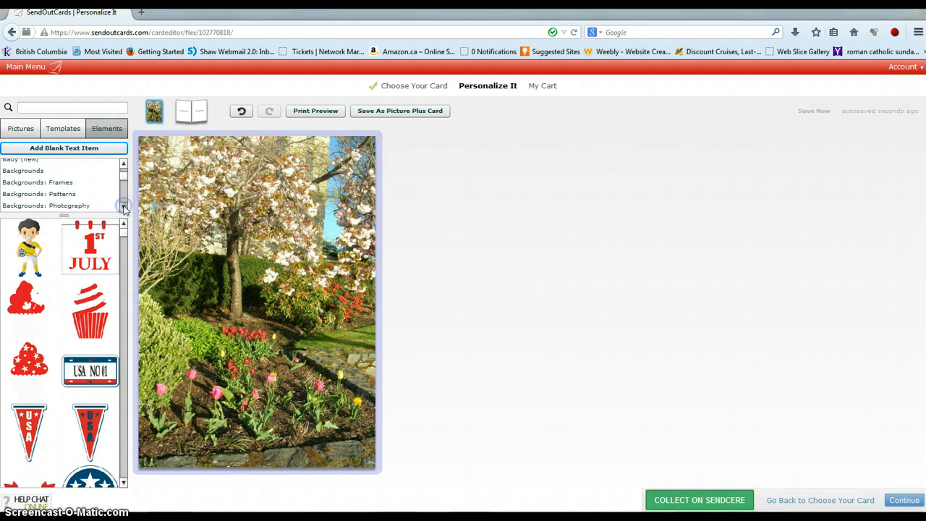
click(123, 208)
click(124, 209)
click(124, 208)
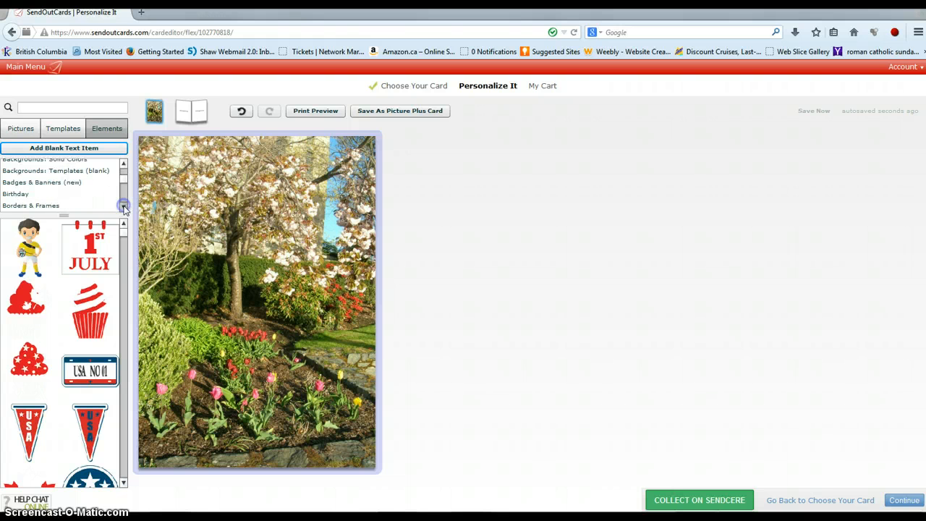
click(123, 209)
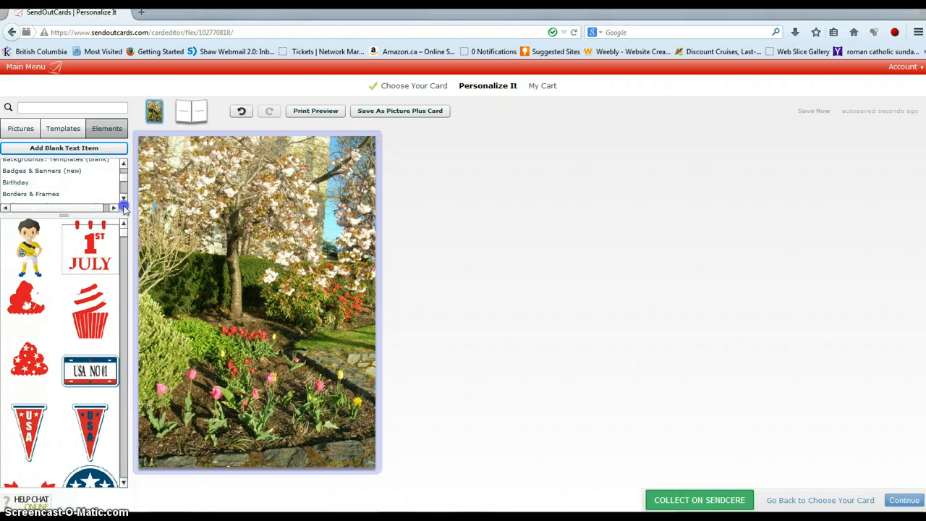
click(20, 184)
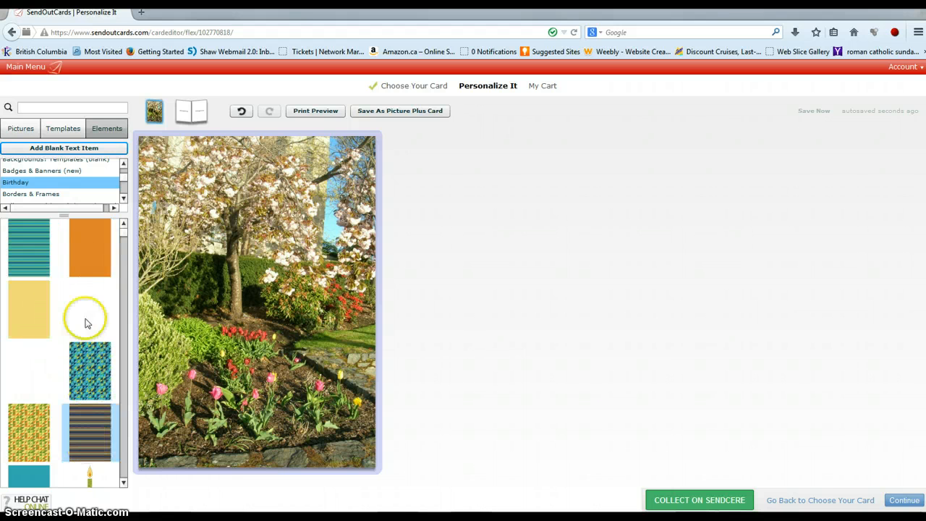
Place the plain orange Birthday background on the cover, shrink it, and rotate it to landscape over the upper tree
drag(232, 267, 234, 266)
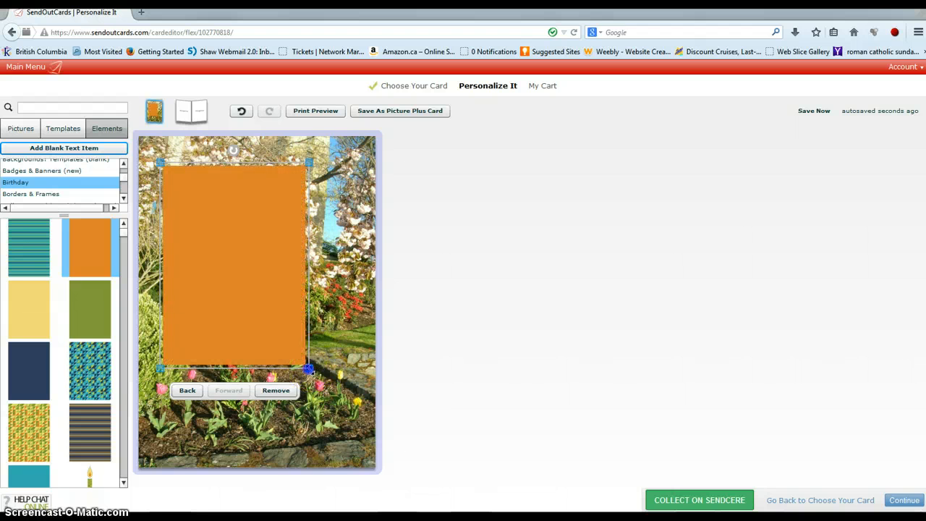
drag(309, 370, 234, 262)
click(214, 210)
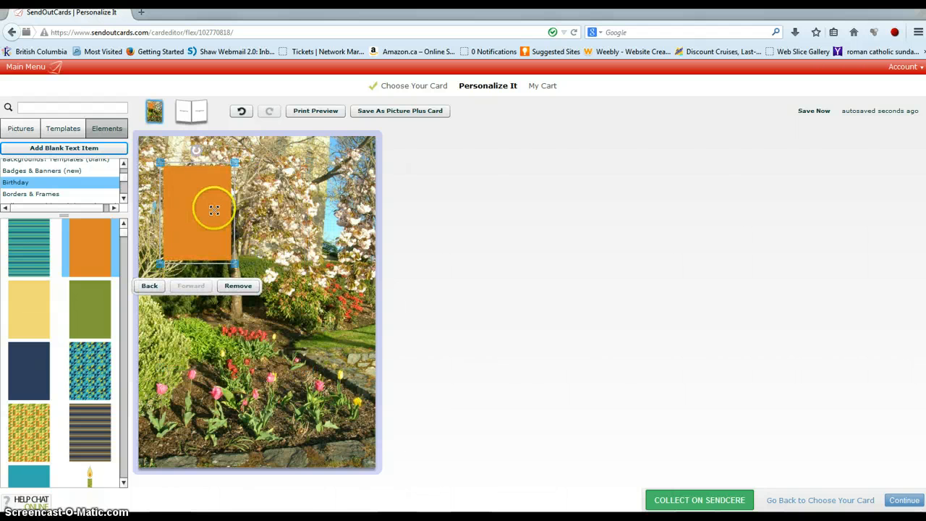
drag(214, 210, 246, 201)
drag(227, 154, 320, 207)
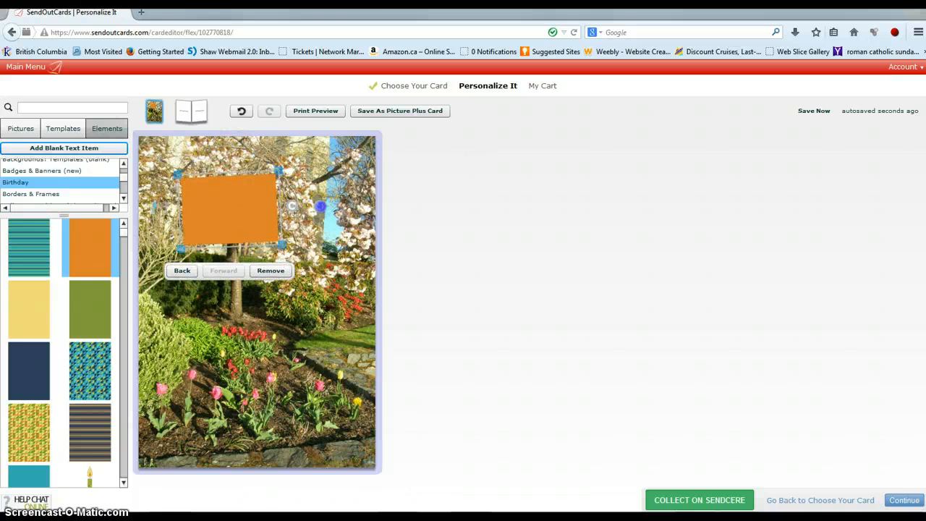
click(505, 228)
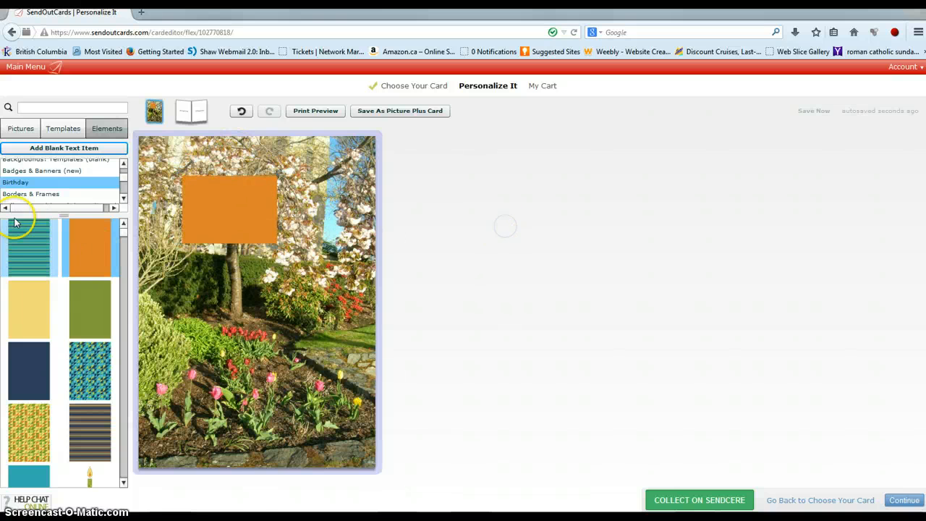
Add a blank text item to the cover, move it onto the orange rectangle, and narrow it to the rectangle's width
click(35, 148)
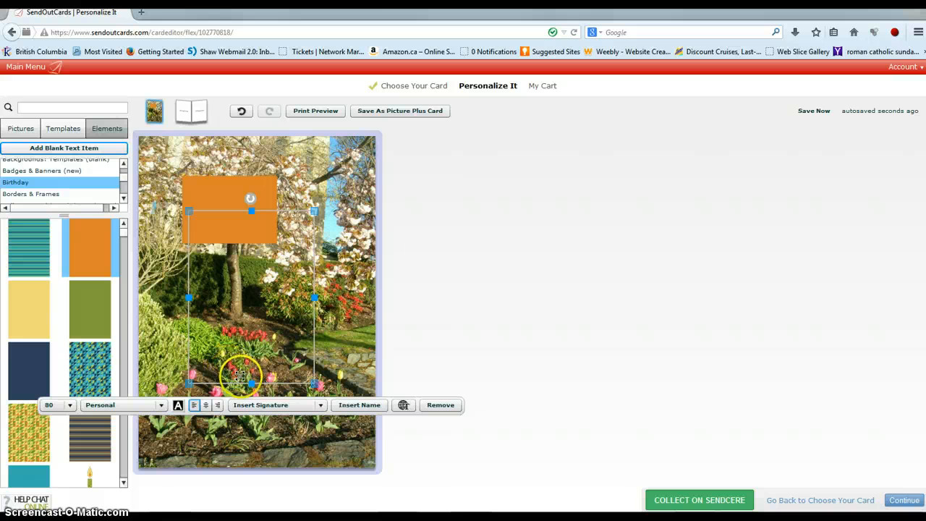
drag(250, 383, 250, 315)
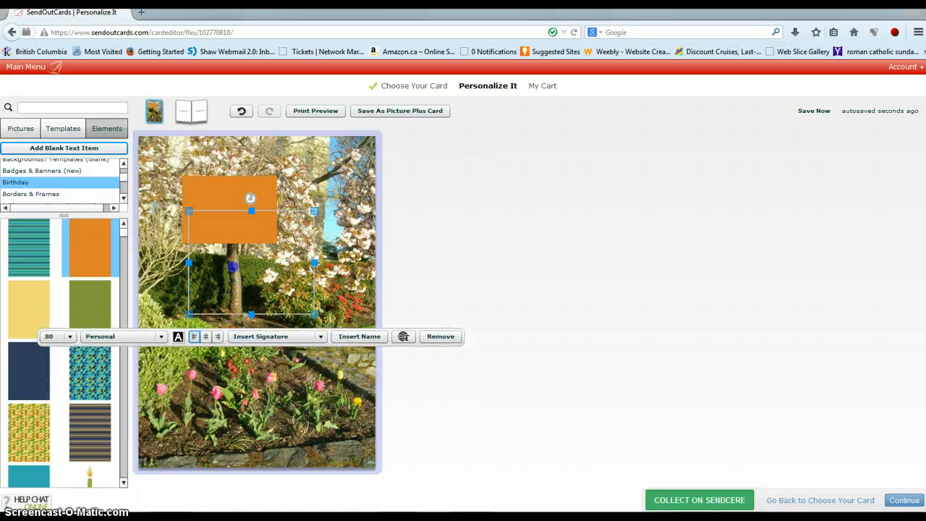
drag(231, 250, 226, 190)
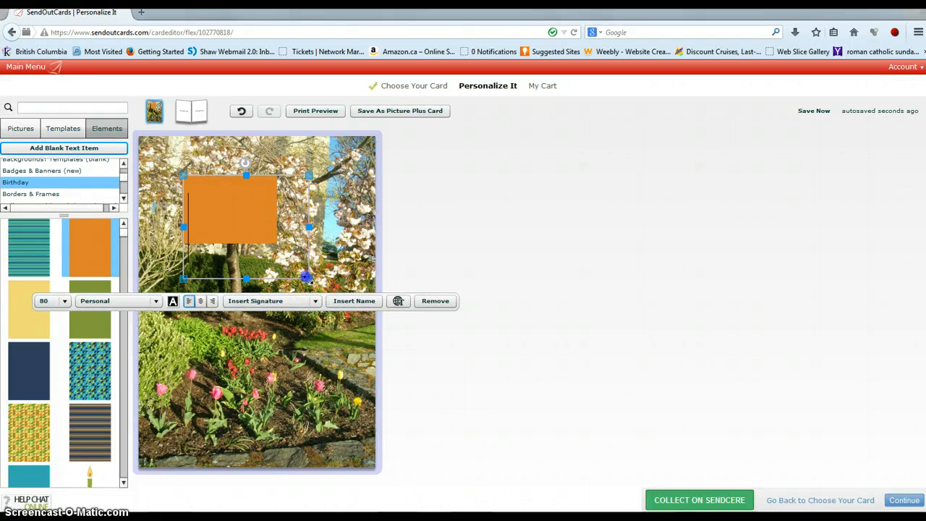
drag(308, 278, 285, 241)
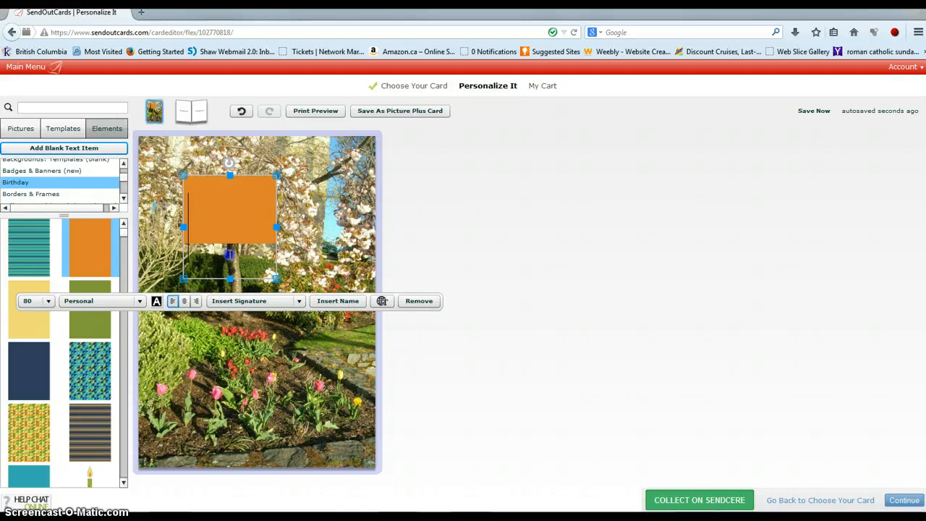
Set the text size to 16, shorten the text item to the orange rectangle's height, and enter "Welcome"
click(49, 303)
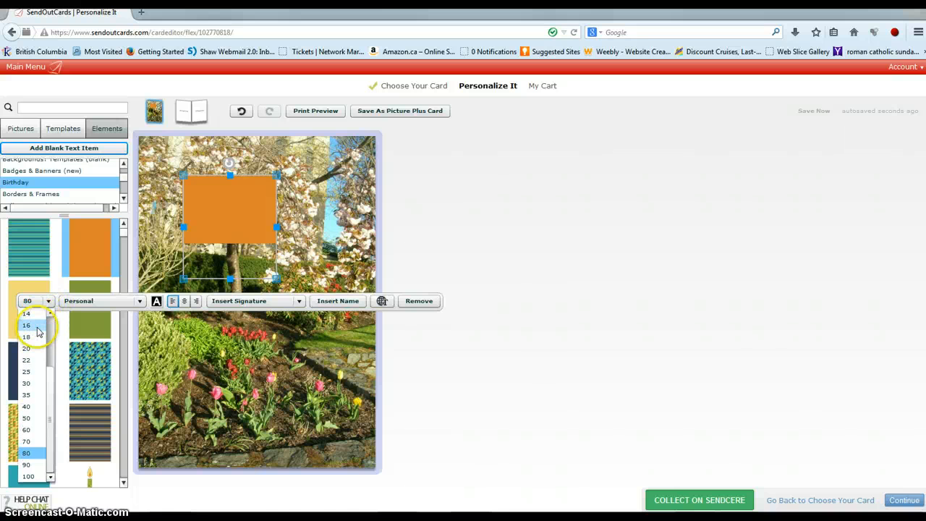
click(37, 328)
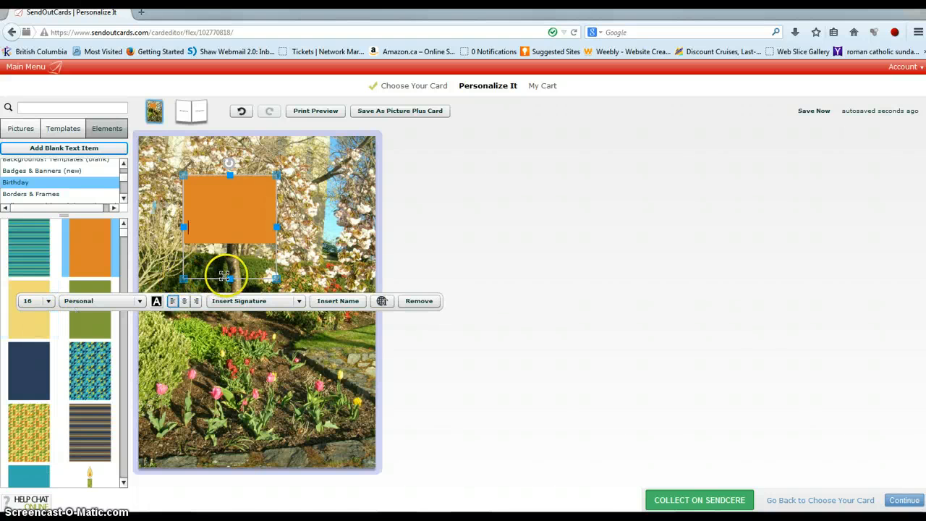
drag(225, 277, 229, 241)
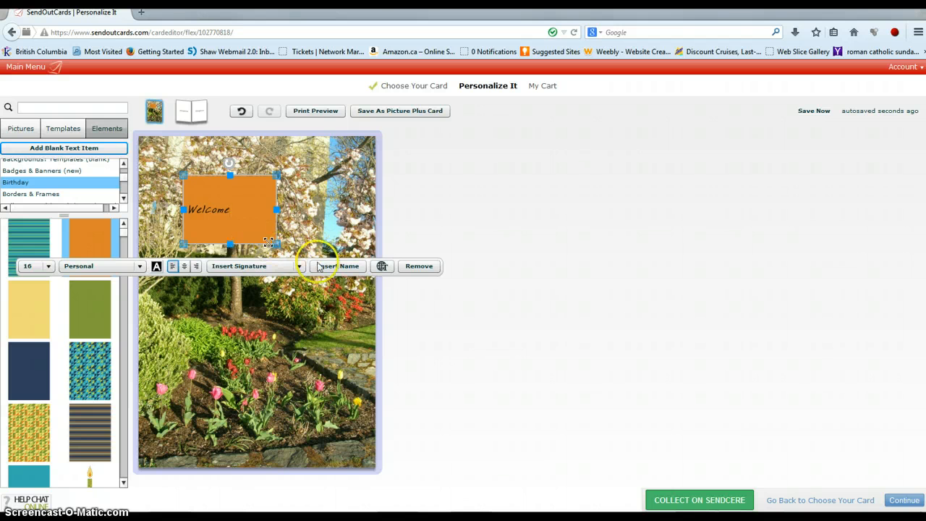
Remove the "Welcome" text item and the orange rectangle from the cover
click(426, 267)
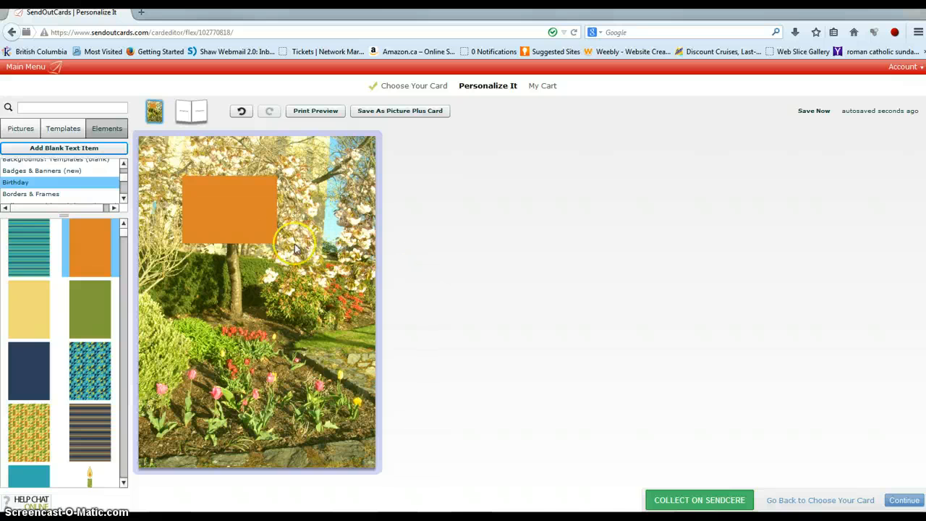
click(251, 213)
click(274, 270)
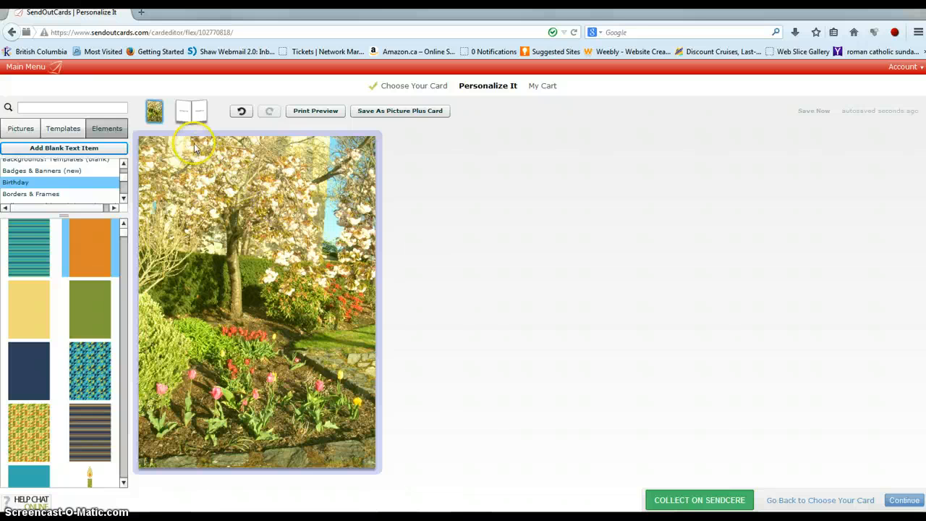
On the card's inside right page, write the recipient's first name and "What a great hike! Looking forward to next week"
click(186, 112)
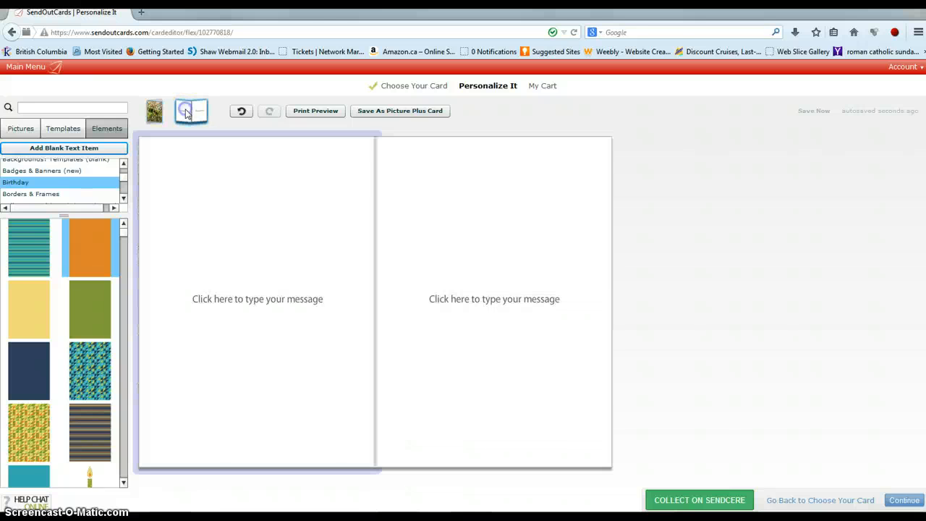
click(439, 293)
click(432, 308)
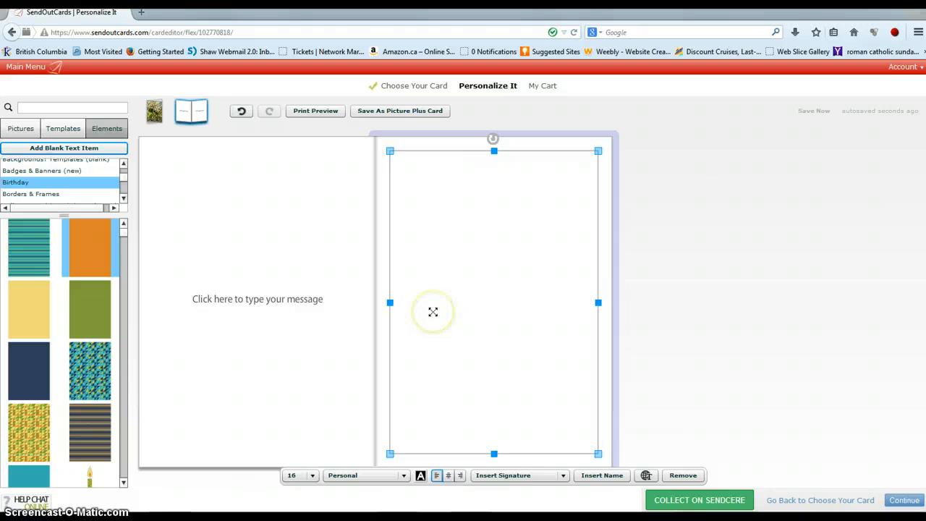
text(D)
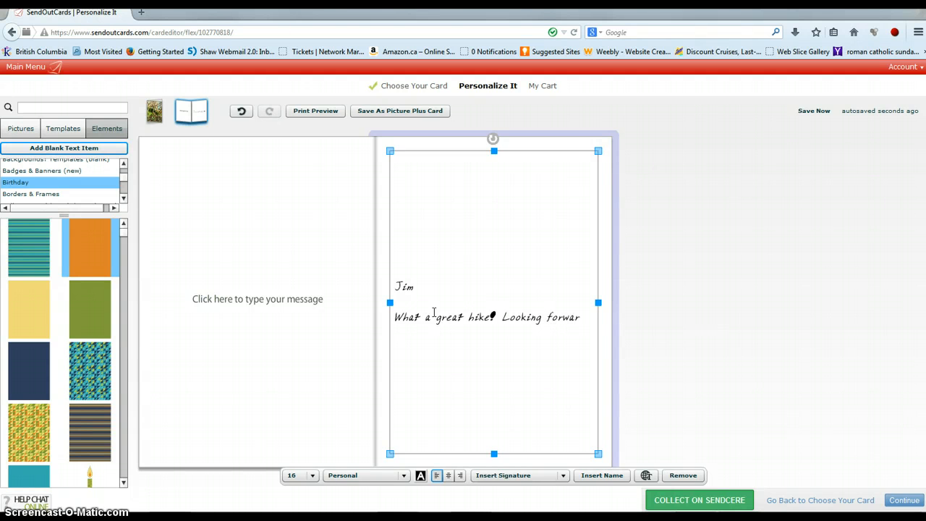
text(d to next week)
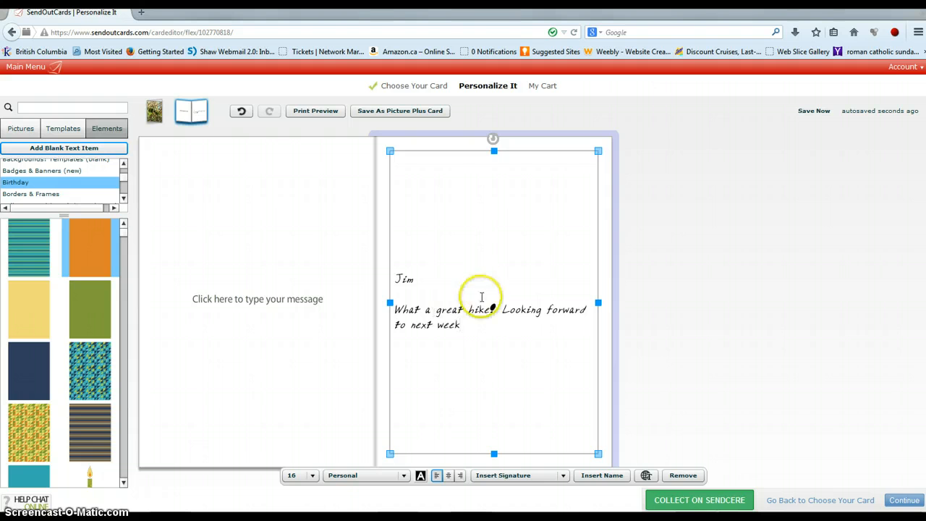
Replace "hike!" in the inside message with "network meeting."
click(470, 310)
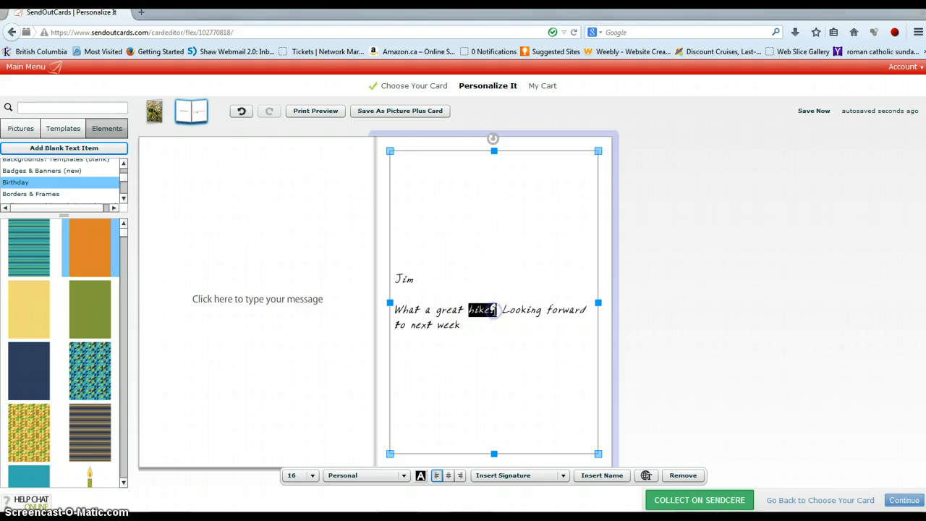
text(net)
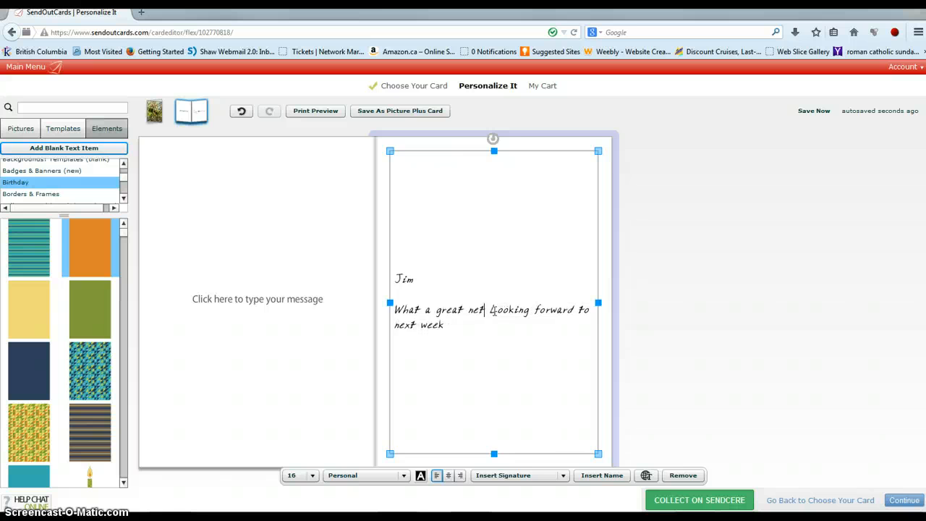
text(work meeti)
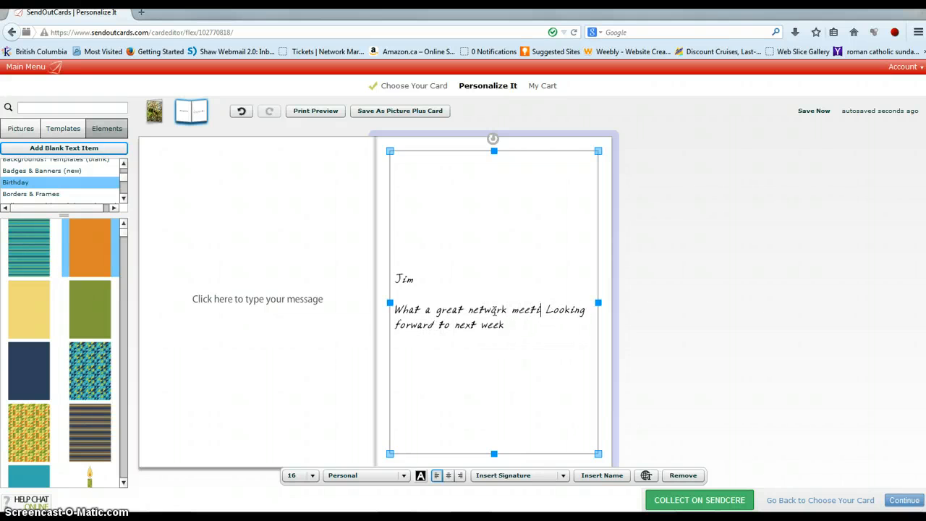
text(ng.)
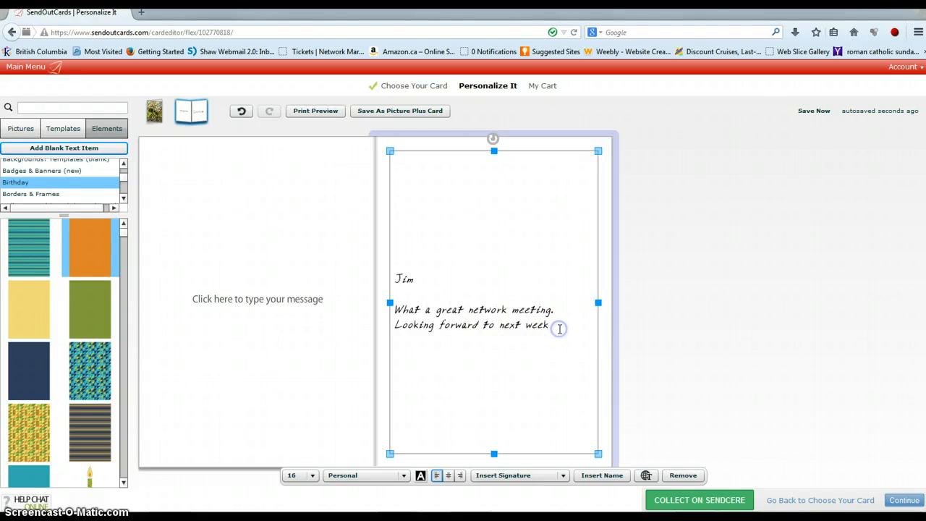
End the message with a period and insert the saved signature below it, leaving a blank line between
key(Return)
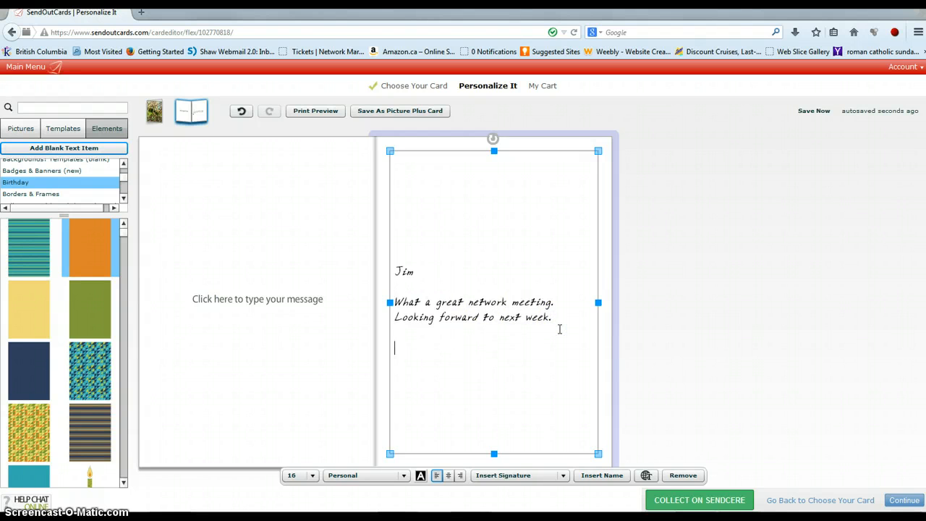
click(564, 475)
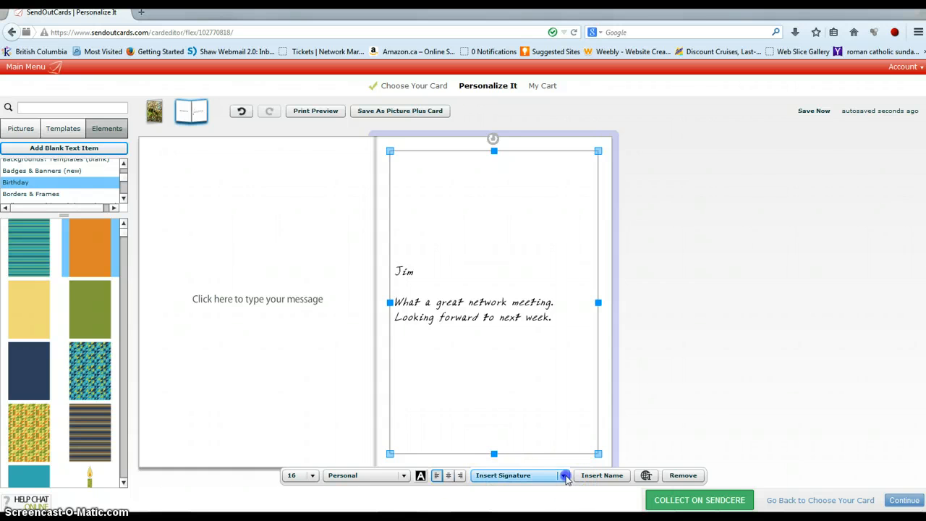
click(505, 401)
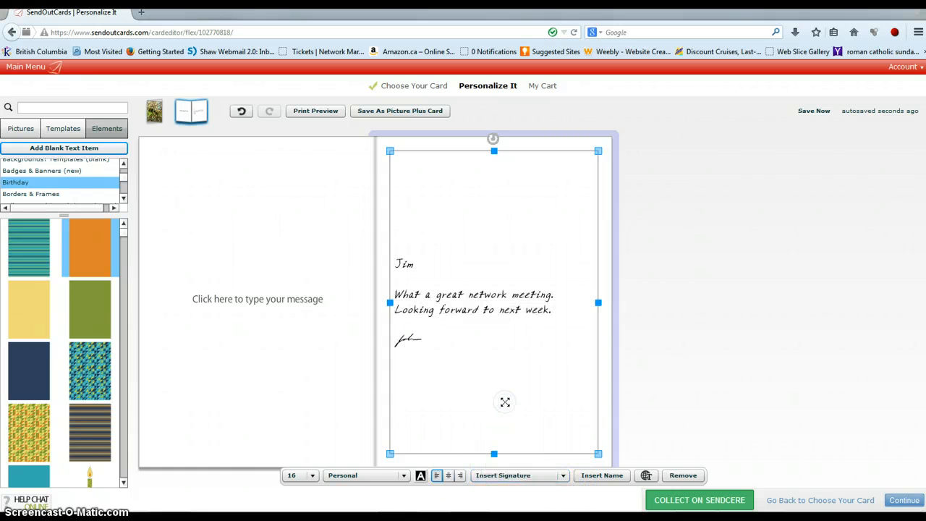
Select the signature in the inside message and set its size to 30
click(407, 341)
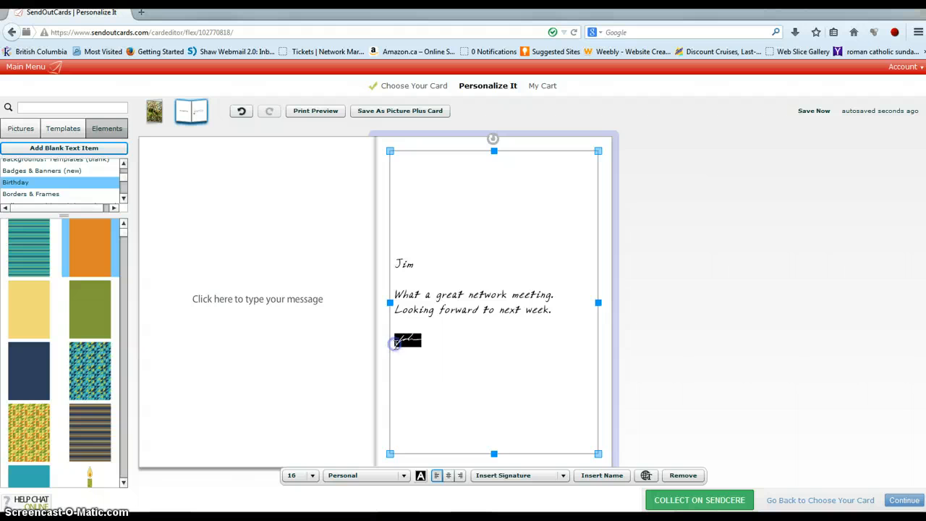
click(312, 476)
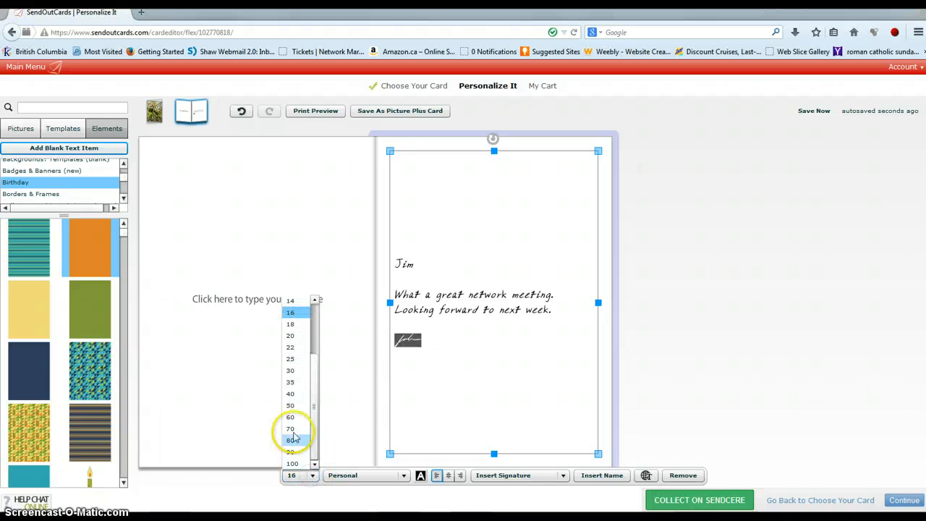
click(291, 370)
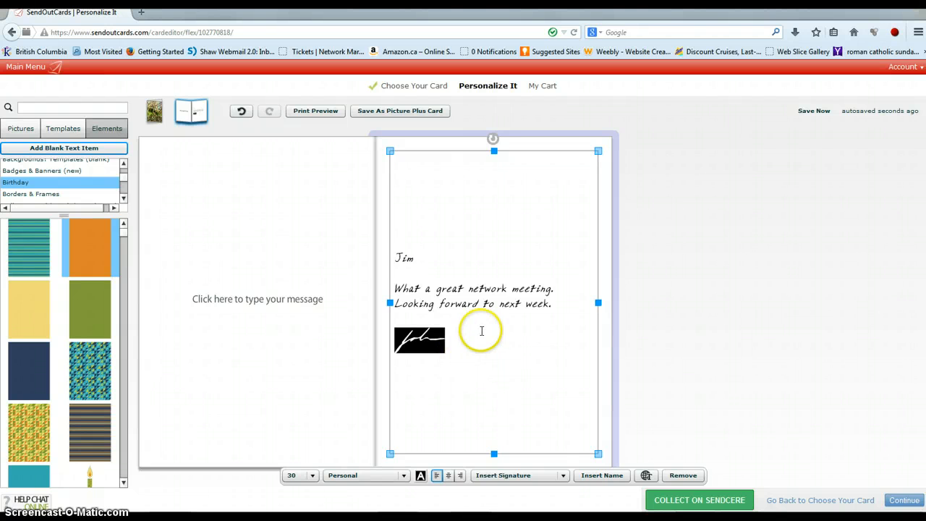
Color the recipient's name and the two message lines above the signature blue
drag(471, 317, 467, 311)
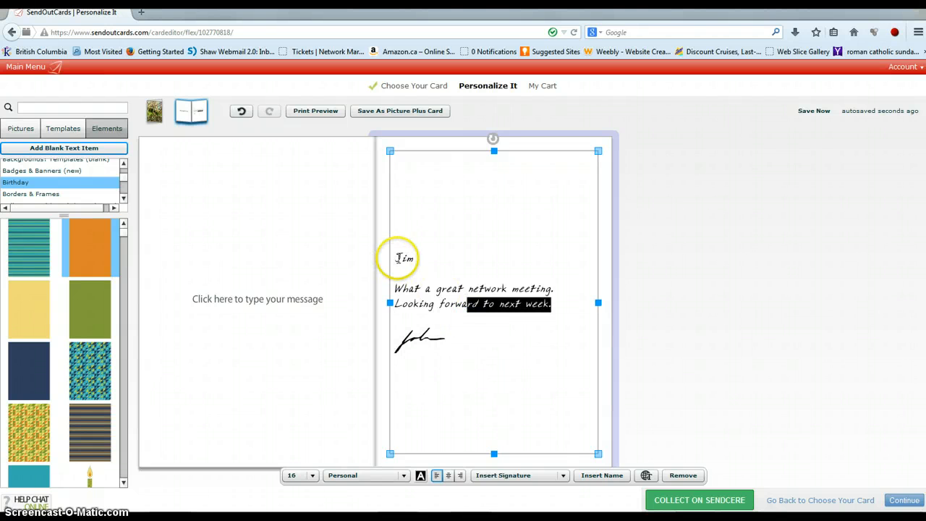
drag(398, 257, 547, 309)
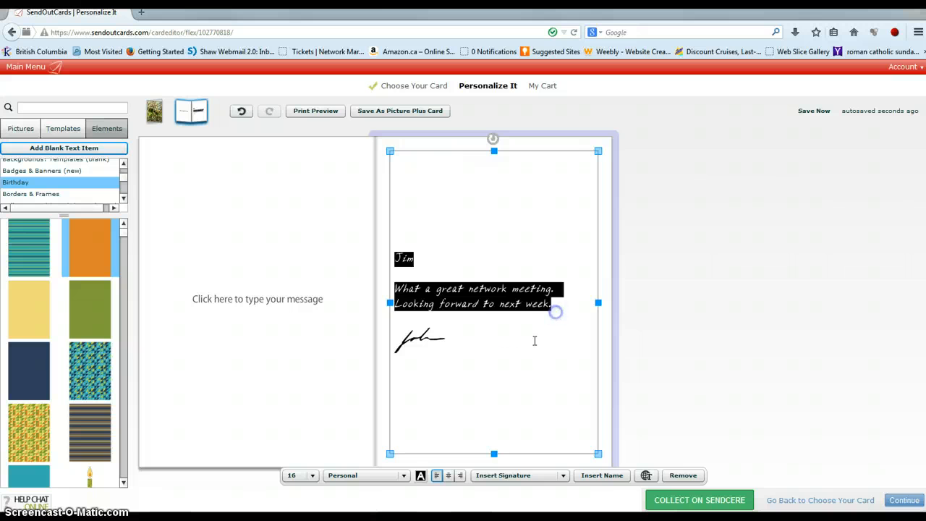
click(419, 477)
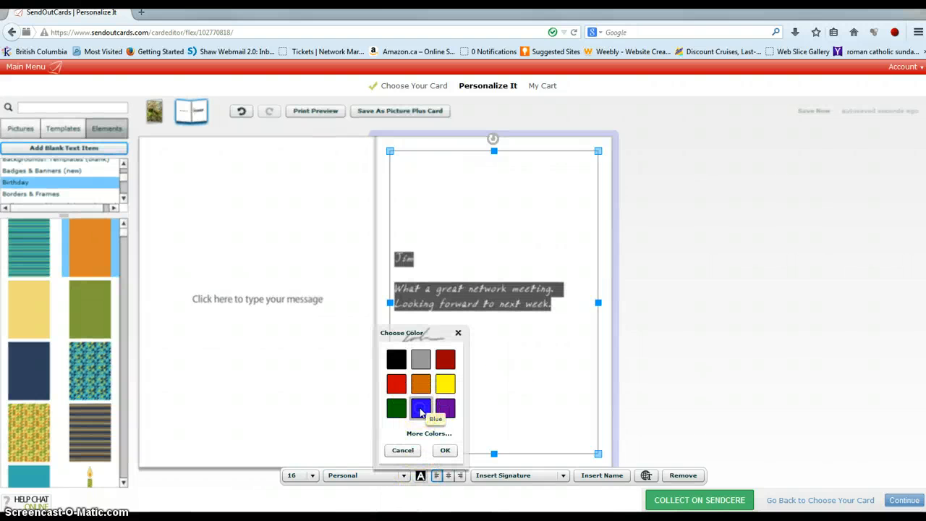
click(421, 410)
click(780, 255)
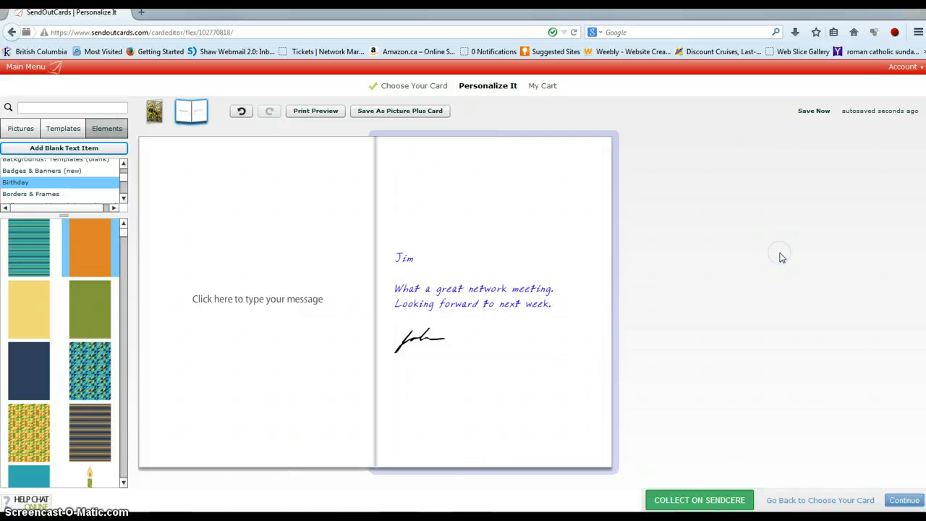
Remove the empty message text box from the card's inside left page
click(259, 299)
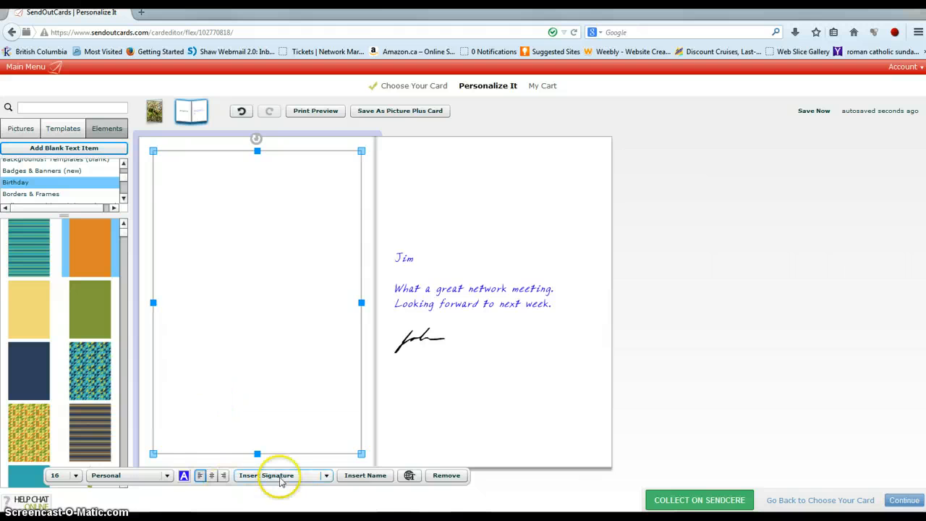
click(443, 478)
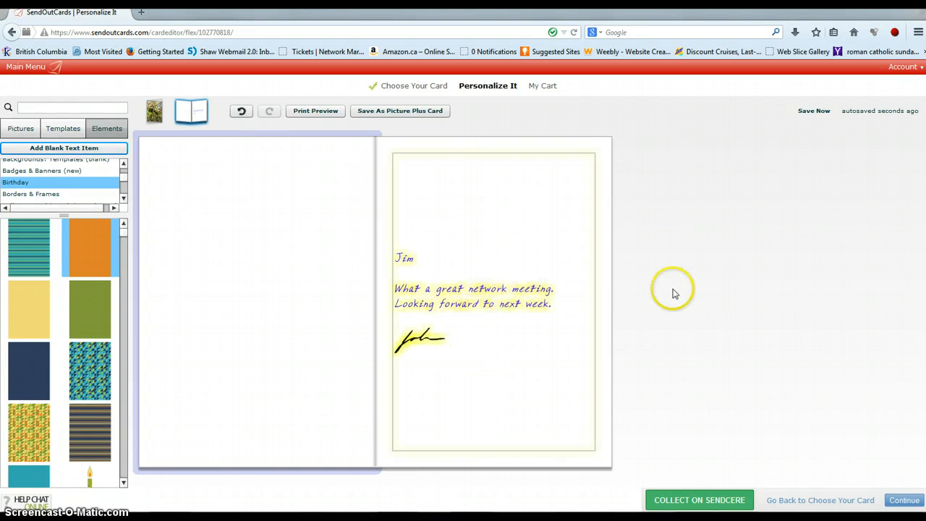
click(444, 299)
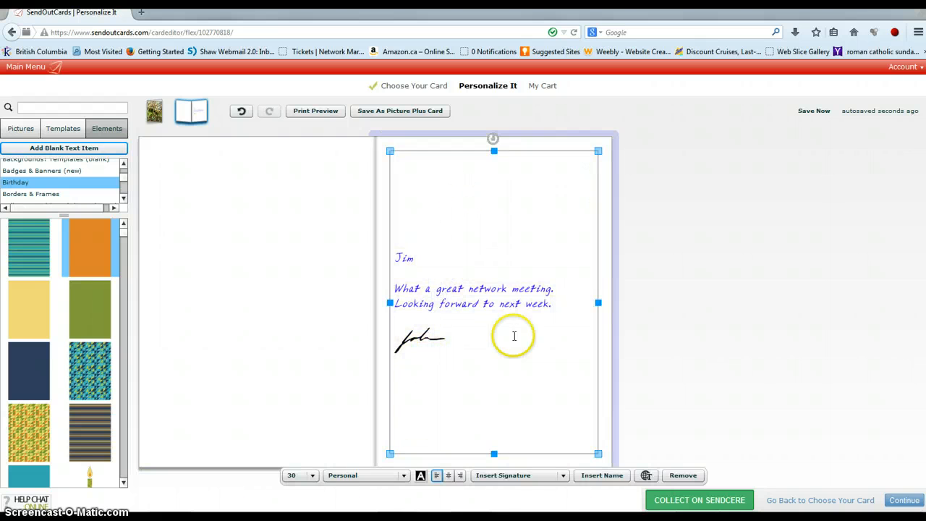
click(689, 363)
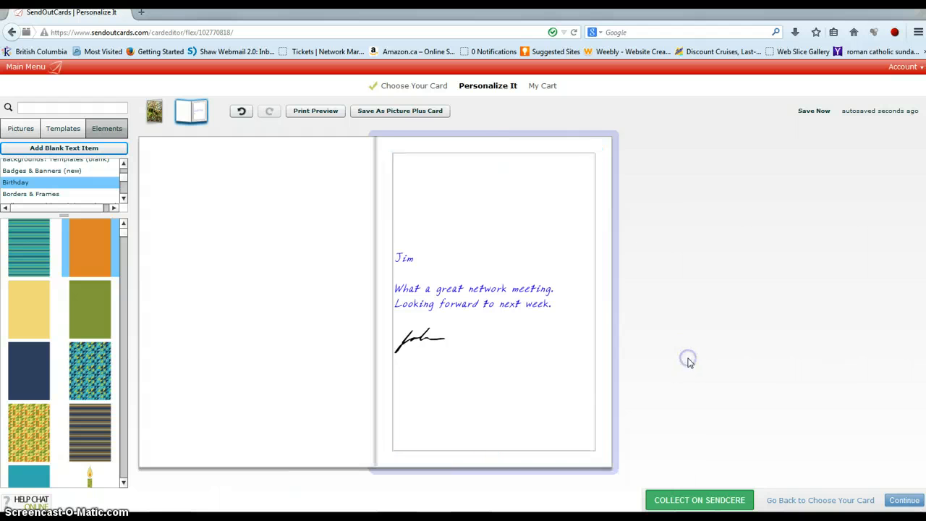
Shorten the signed message's text box, place it on the lower part of the inside right page, and tilt it slightly counterclockwise
click(530, 378)
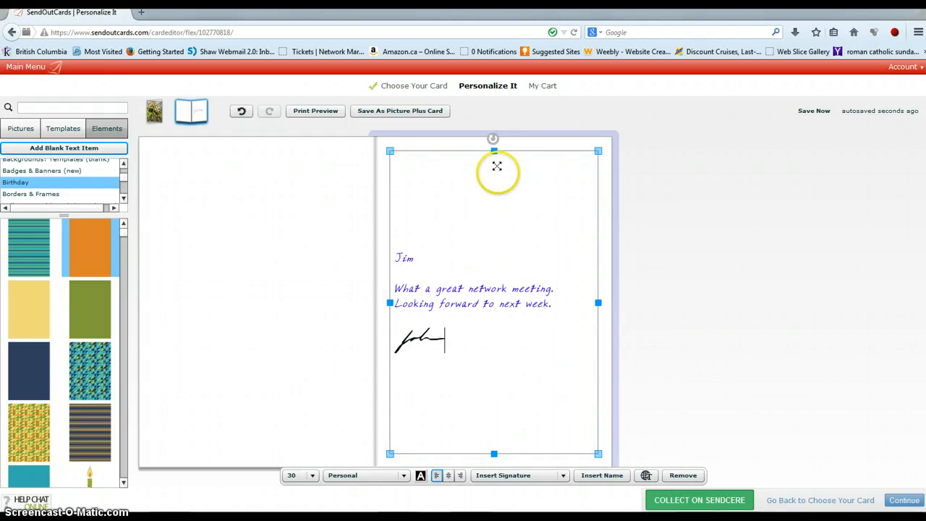
drag(494, 150, 532, 304)
click(492, 343)
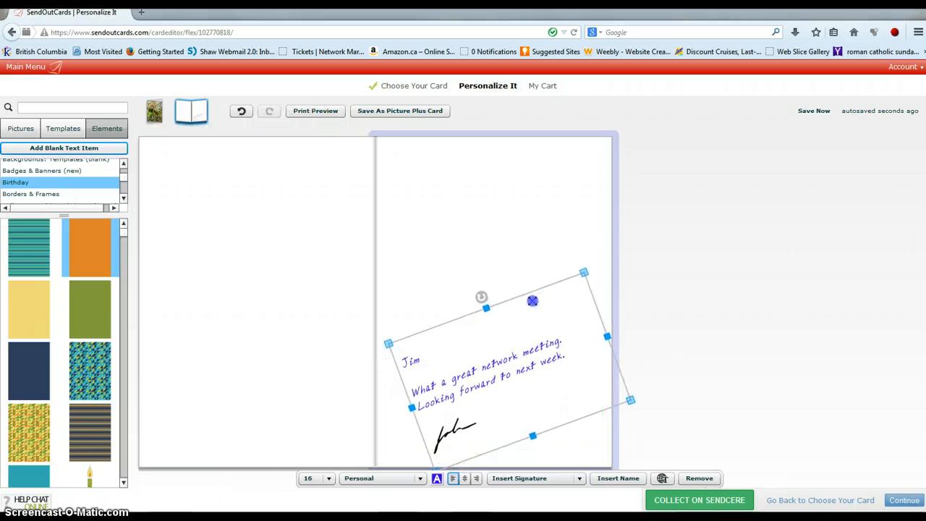
click(706, 281)
click(173, 298)
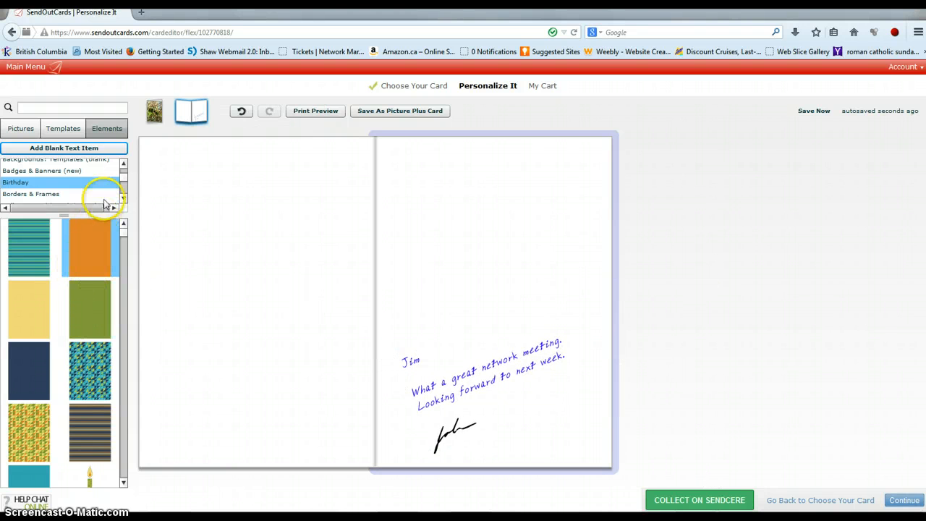
Show the elements in the Bulletin Board | Desk | On The Fridge category
click(124, 200)
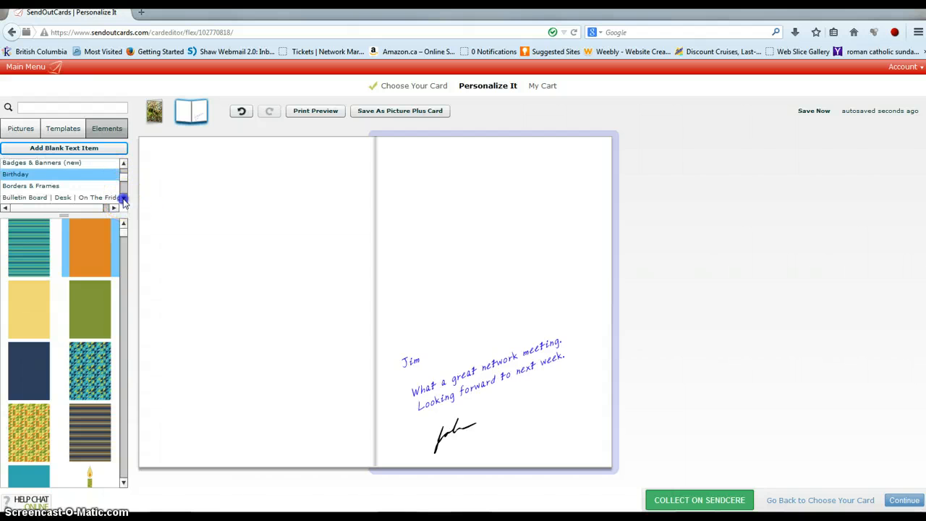
click(124, 199)
click(124, 199)
click(81, 174)
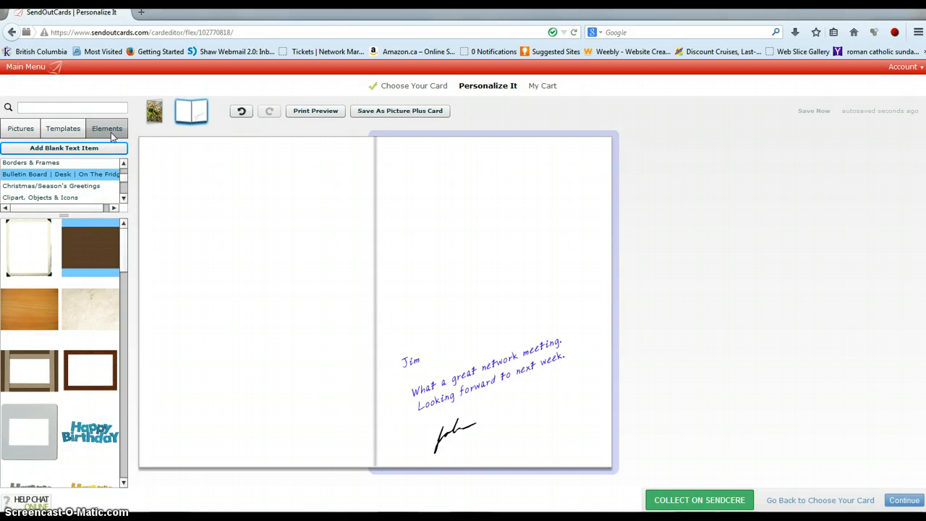
Look through the remaining element categories down past Realty, returning to the start of the list
click(110, 131)
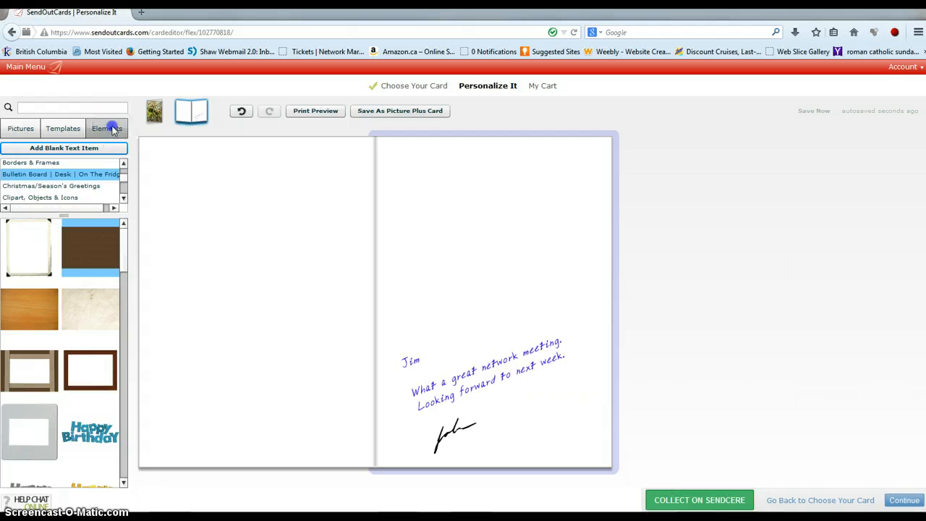
click(124, 197)
click(124, 197)
click(124, 198)
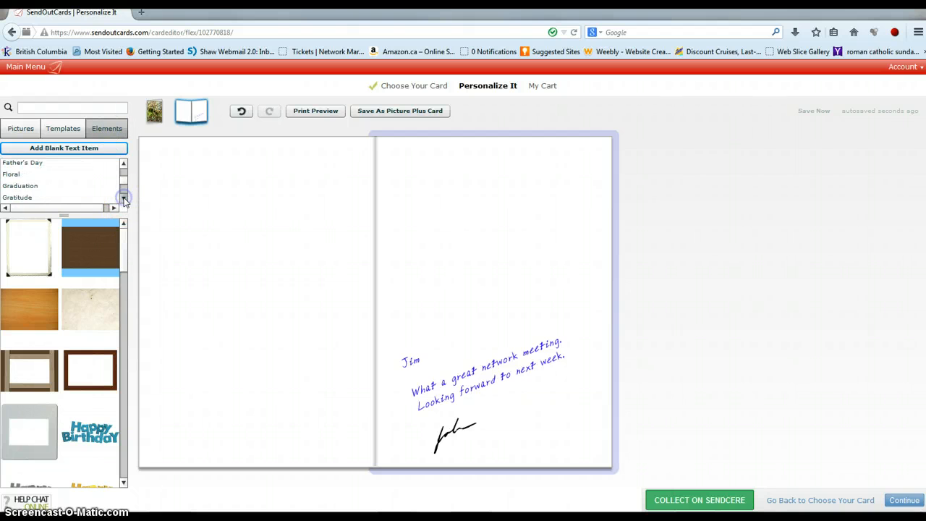
click(124, 198)
click(124, 198)
click(124, 198)
click(124, 199)
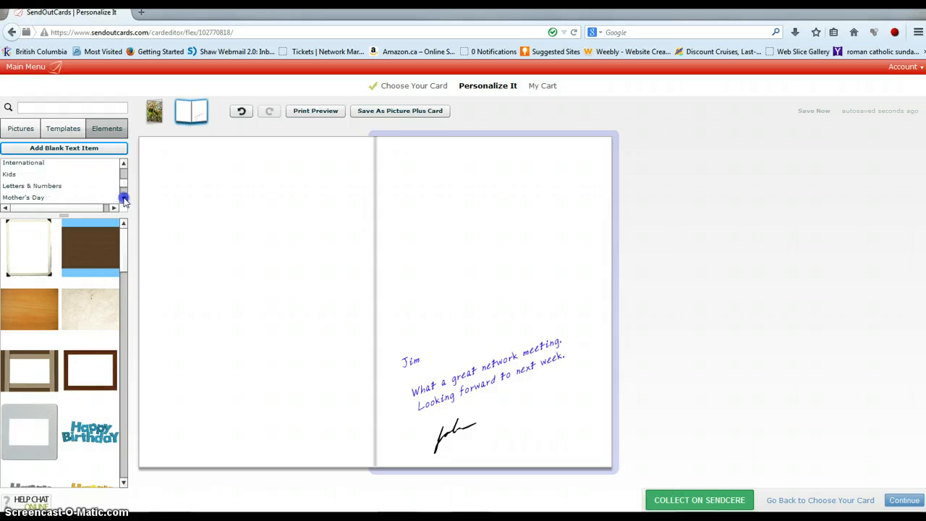
click(124, 199)
click(124, 199)
click(124, 199)
click(124, 199)
click(123, 199)
click(123, 199)
click(124, 199)
click(124, 199)
click(124, 199)
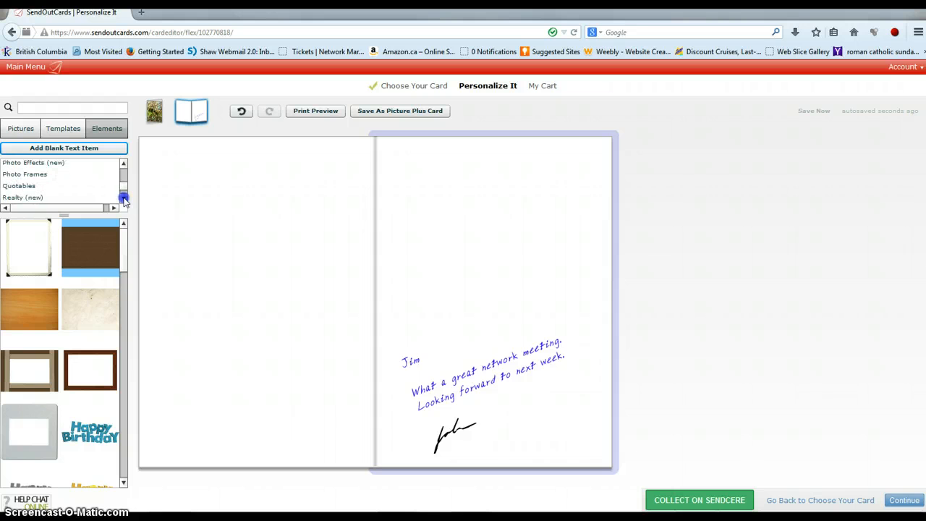
click(124, 199)
drag(121, 183, 122, 168)
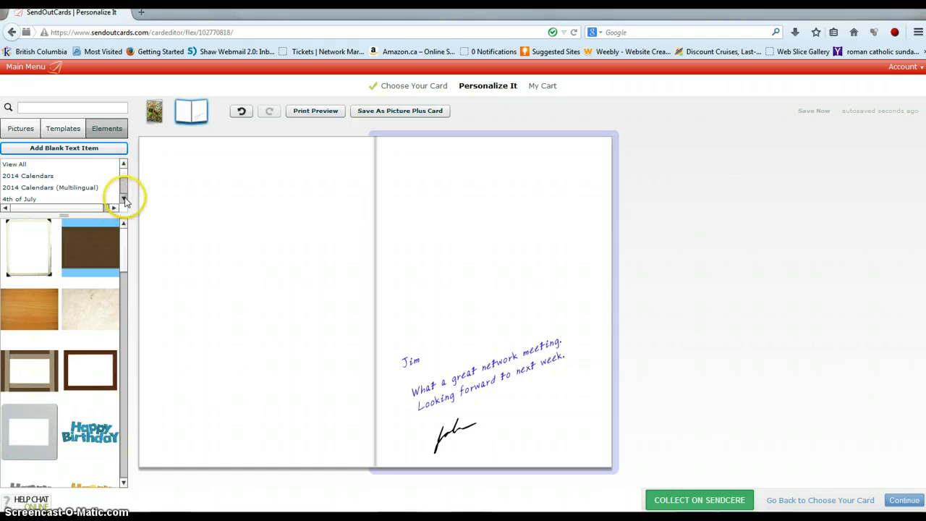
Show the elements in the Backgrounds category
click(124, 199)
click(124, 199)
click(124, 199)
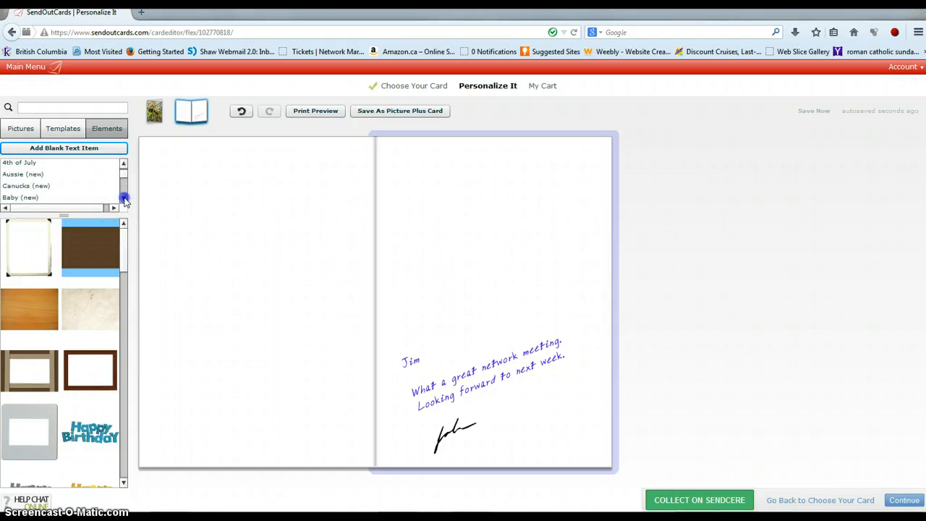
click(124, 199)
click(124, 199)
click(44, 186)
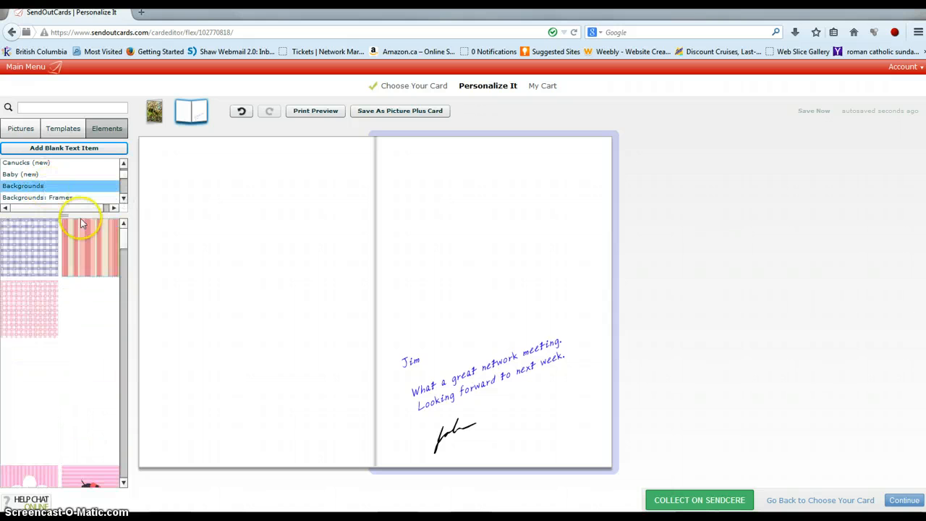
Add the pale gray mottled watercolor background to the inside left page and enlarge it to fill the page
drag(125, 239, 125, 310)
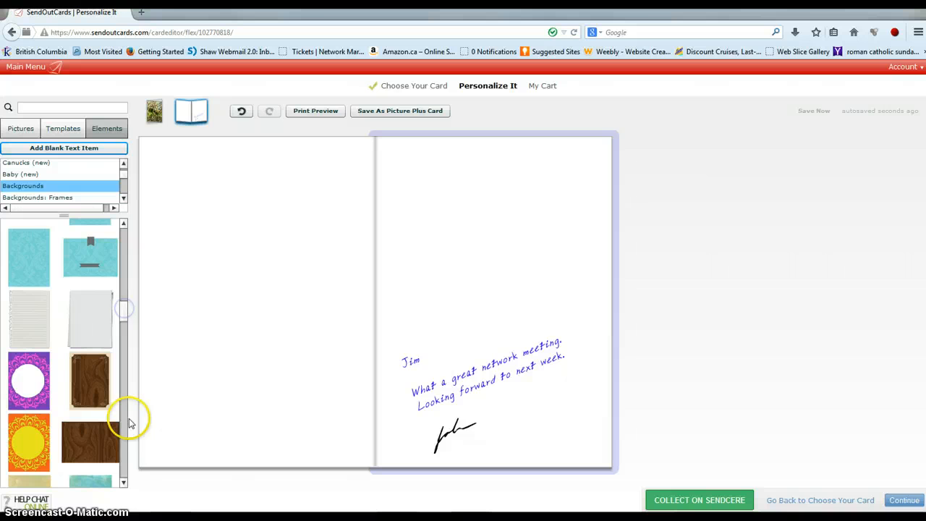
click(123, 482)
click(123, 482)
click(123, 482)
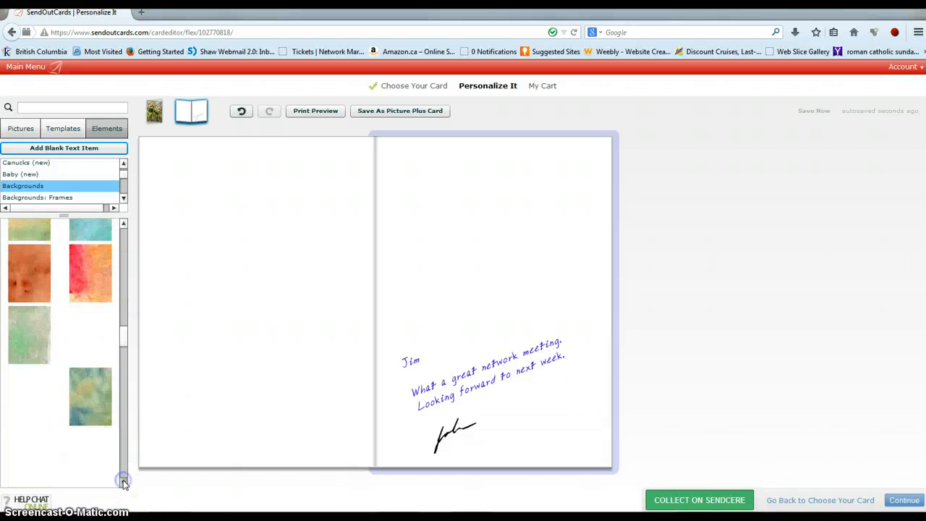
click(124, 482)
click(124, 482)
click(123, 481)
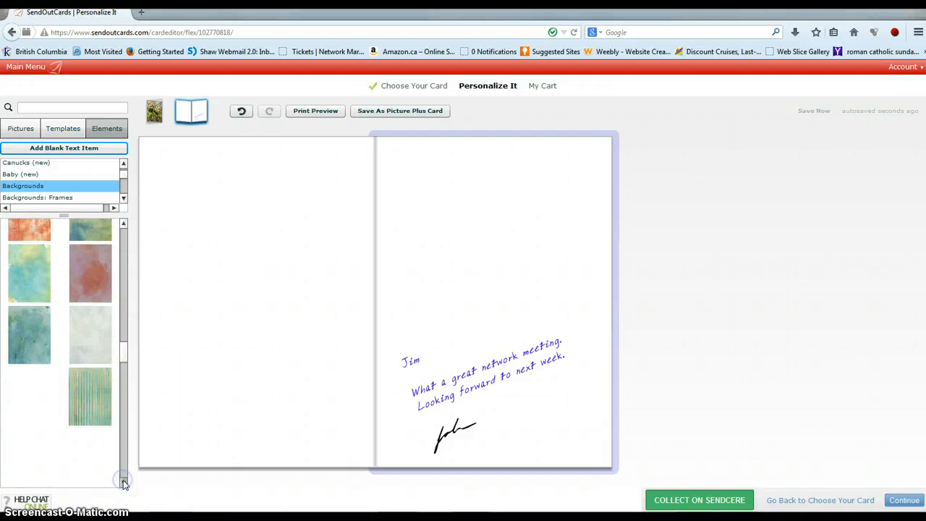
click(86, 336)
drag(87, 336, 154, 442)
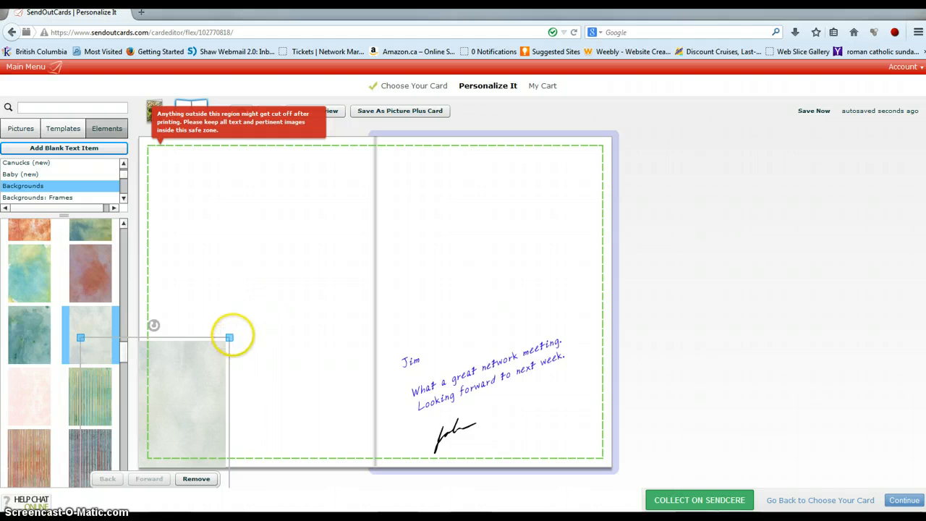
drag(360, 192, 405, 140)
click(717, 192)
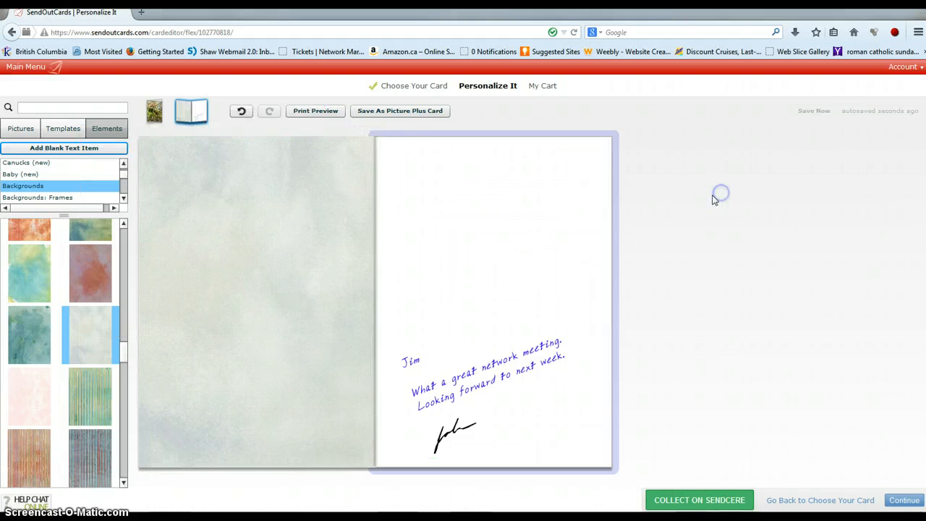
Add the same pale gray background behind the message on the inside right page and enlarge it to fill the page
click(89, 327)
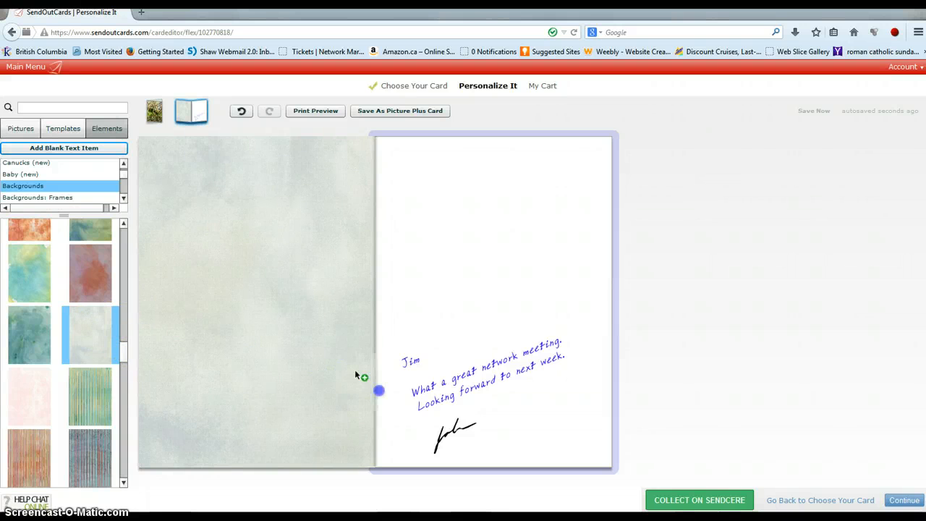
drag(355, 374, 388, 430)
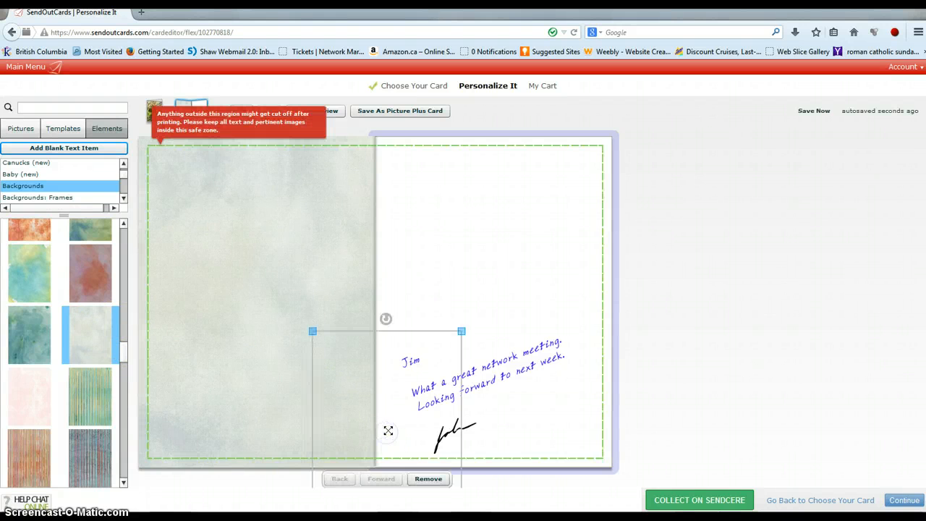
drag(461, 333, 670, 154)
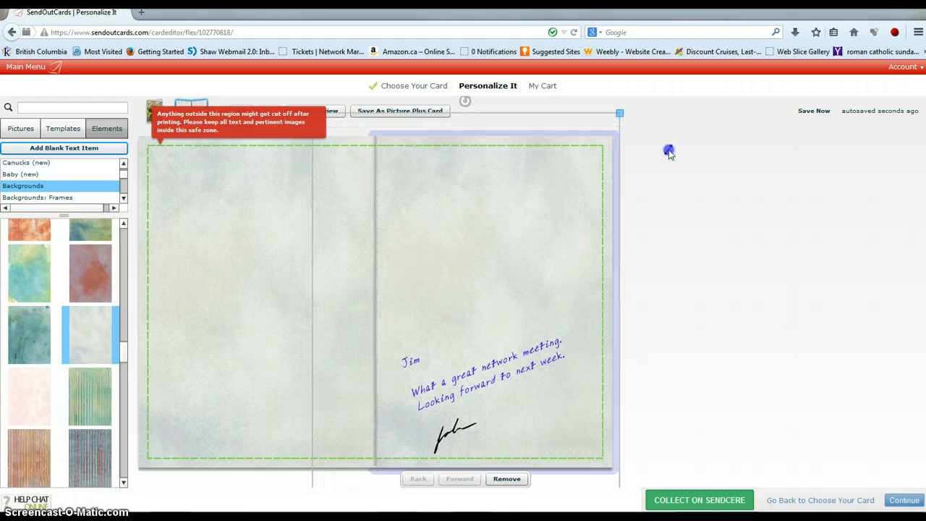
click(699, 185)
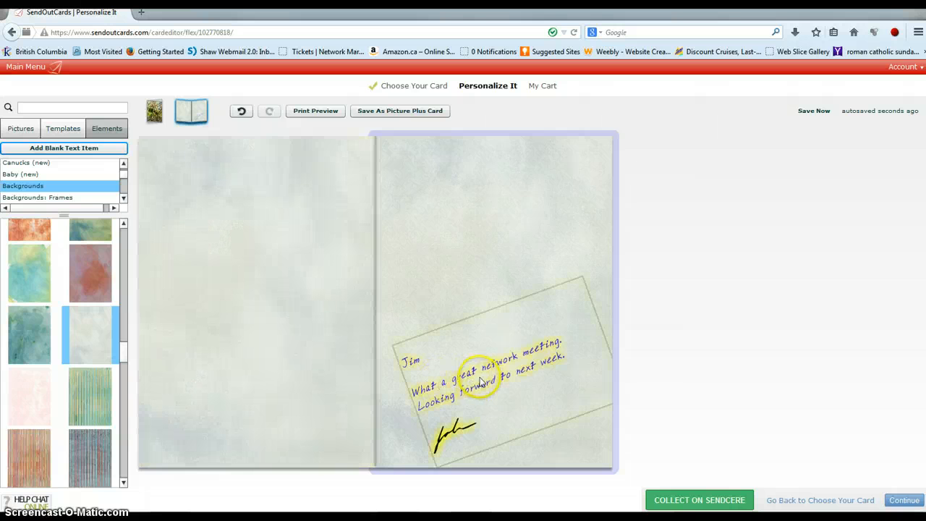
click(480, 382)
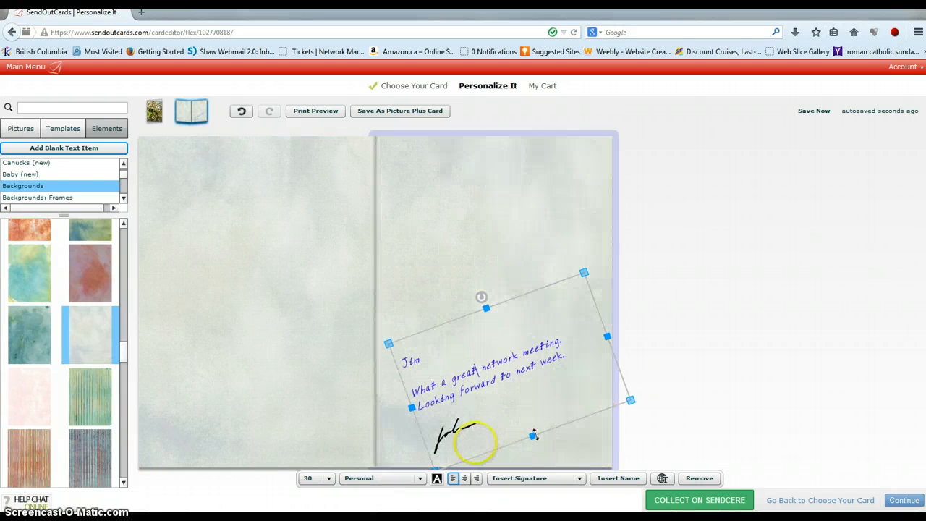
click(778, 347)
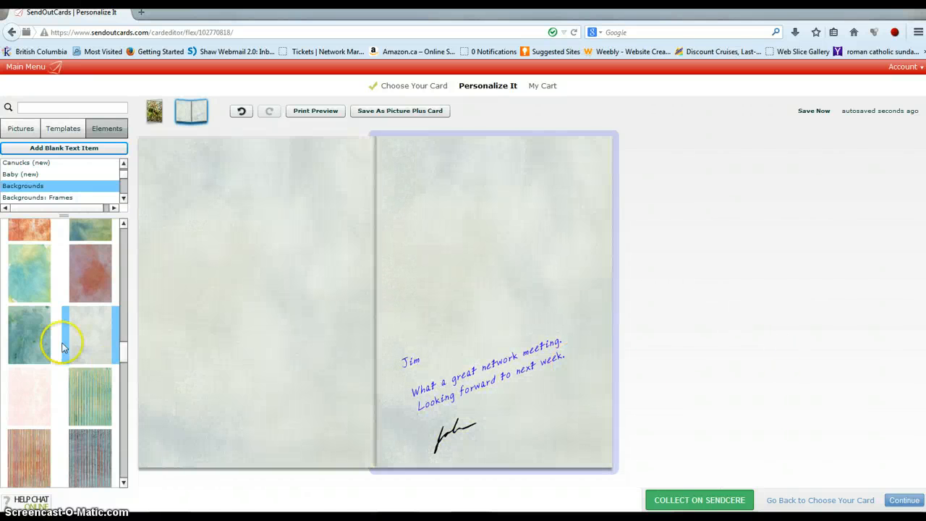
Place the blossoming tree picture on the inside left page and the anchor-and-tulips picture above the message on the right page
click(8, 134)
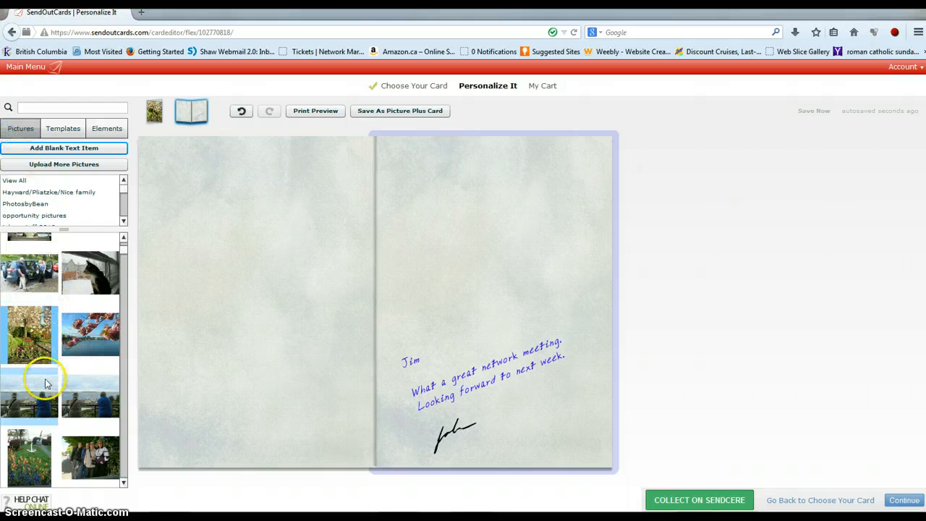
drag(31, 320, 226, 264)
drag(31, 454, 504, 218)
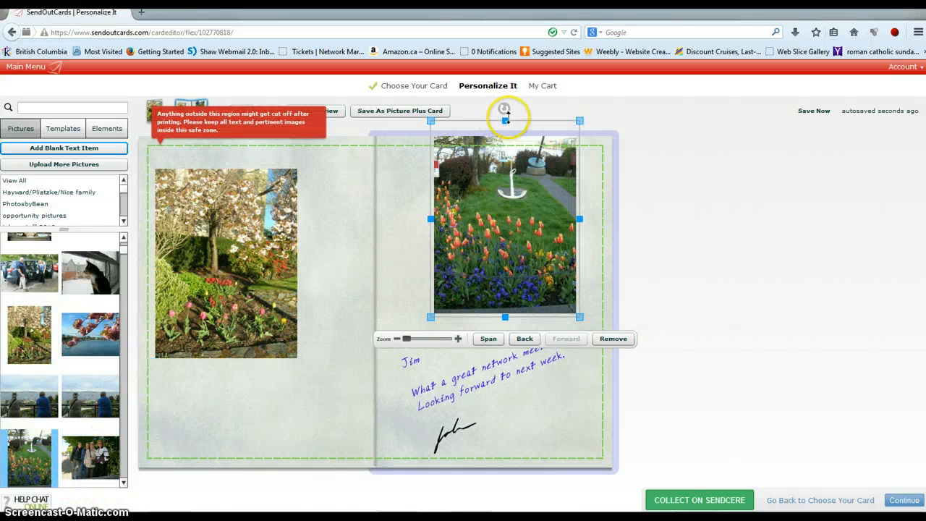
Crop the anchor picture's frame from its upper edge, reposition the picture above the message, and zoom in on the image
drag(507, 120, 505, 159)
click(509, 197)
drag(509, 197, 495, 272)
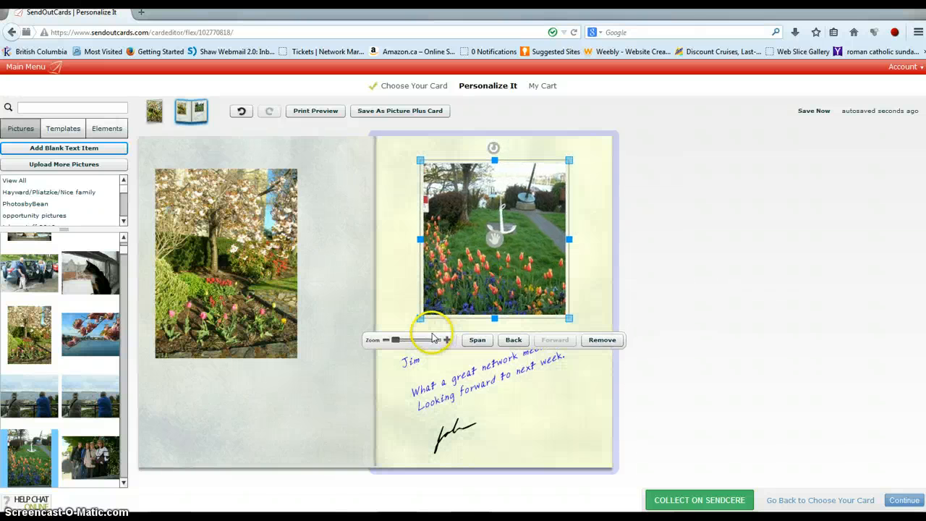
drag(396, 339, 410, 340)
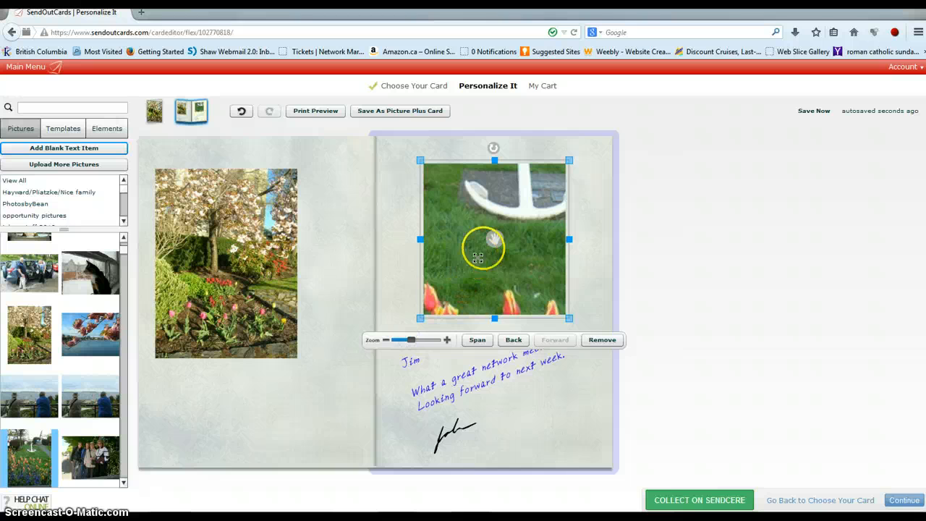
Shift the image inside the frame above the message to show the orange tulips instead of the anchor, and reduce its zoom slightly
drag(495, 239, 646, 165)
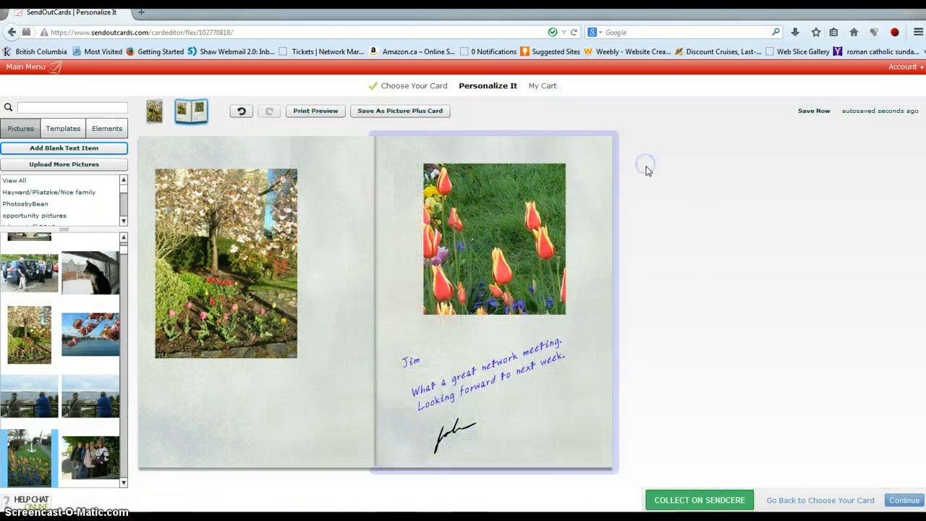
click(504, 243)
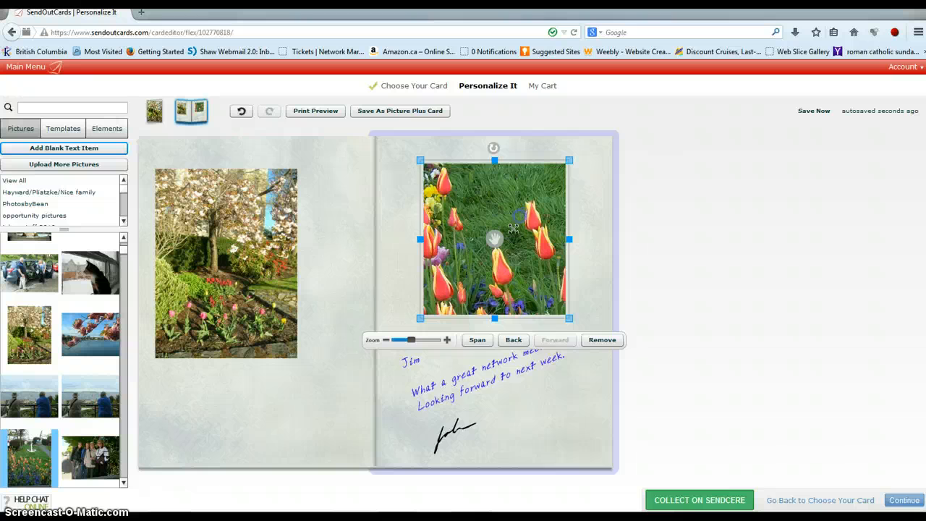
drag(489, 239, 510, 170)
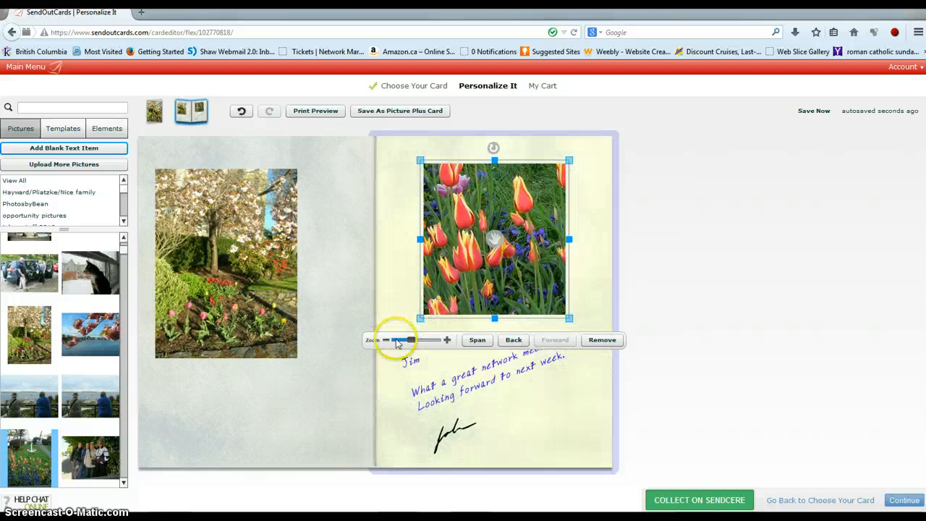
mouse_move(410, 341)
mouse_down()
mouse_move(399, 337)
mouse_move(429, 338)
mouse_move(410, 341)
mouse_up()
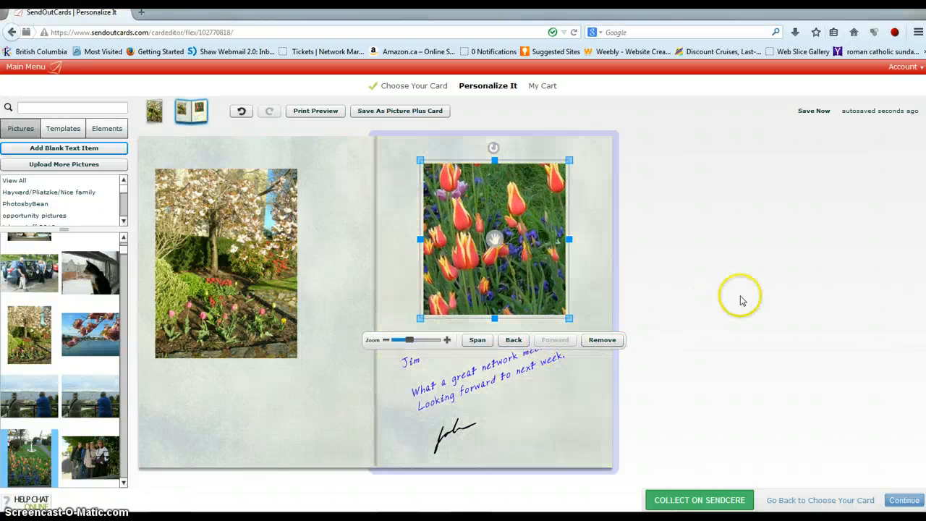
click(740, 298)
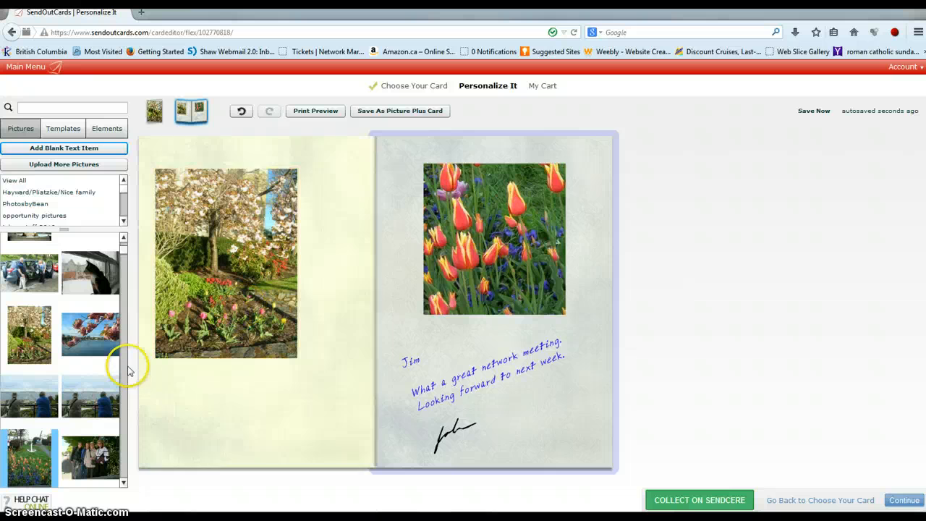
Try spanning the cherry blossom and water picture across both inside pages, and remove it
drag(88, 330, 299, 354)
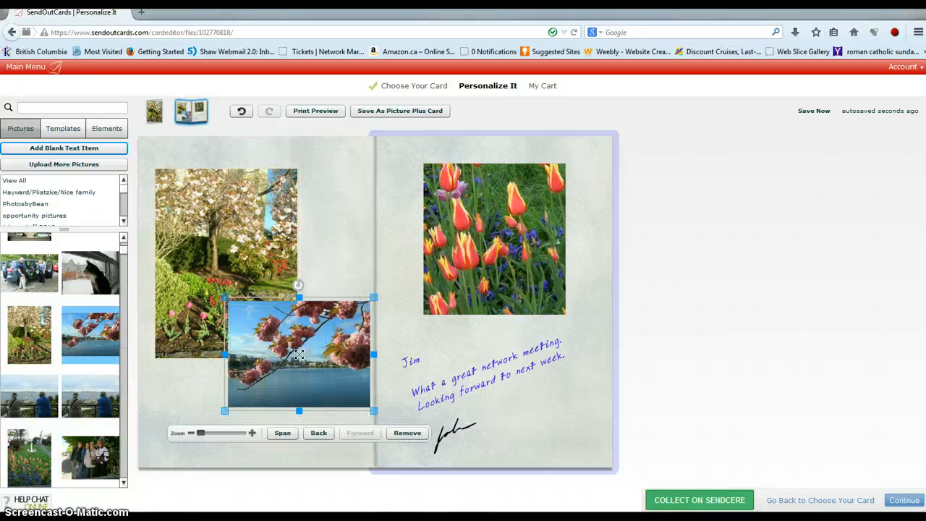
click(282, 433)
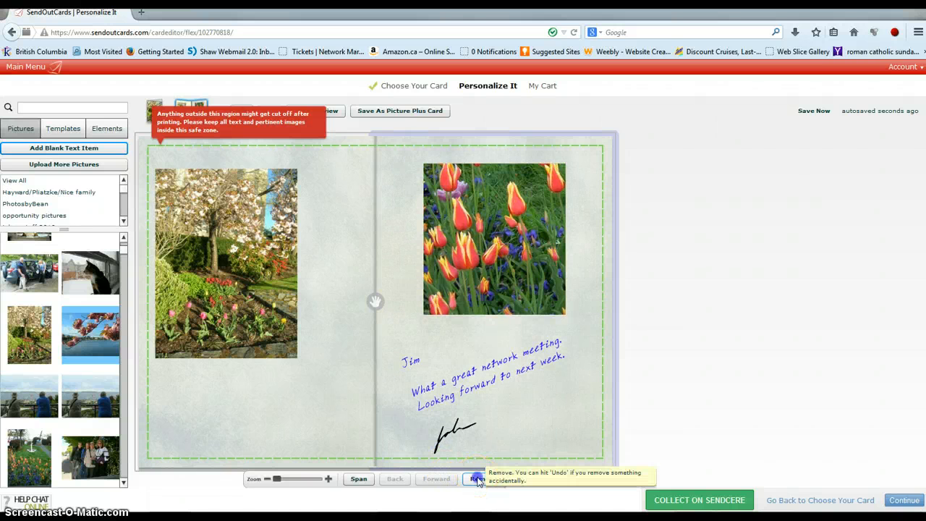
click(478, 480)
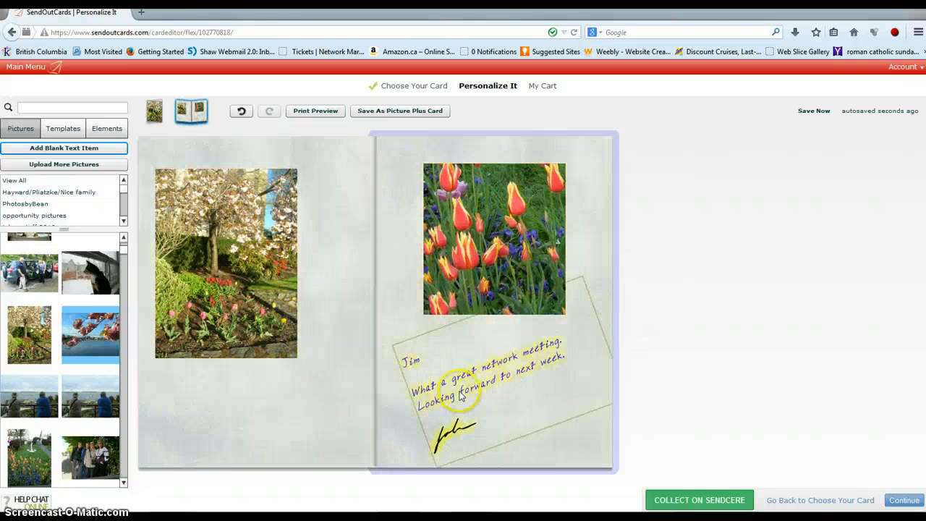
Apply the peach Bride & Groom template from the Wedding category to the card's front cover
click(64, 130)
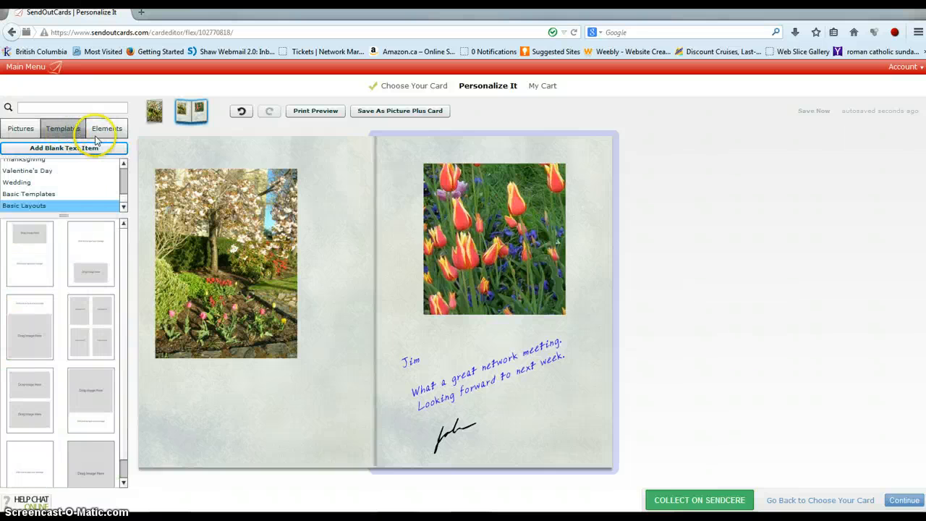
click(96, 185)
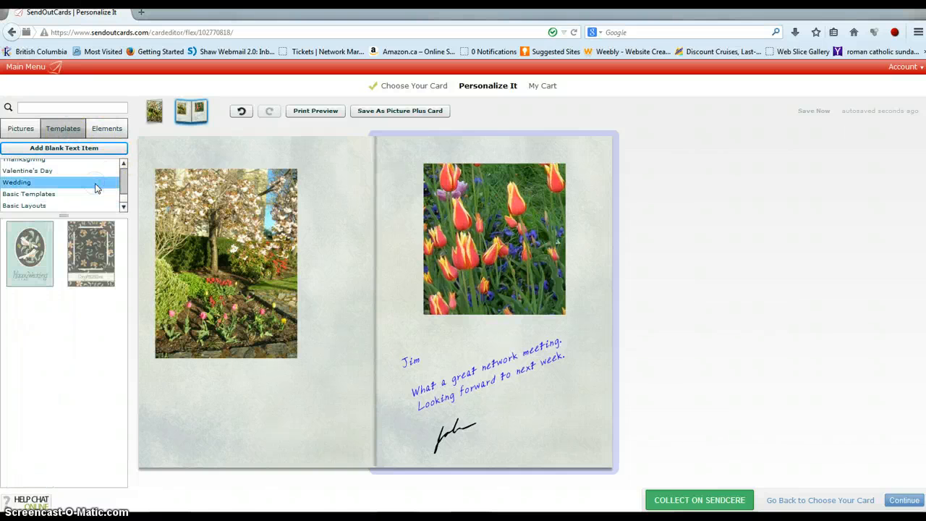
click(154, 110)
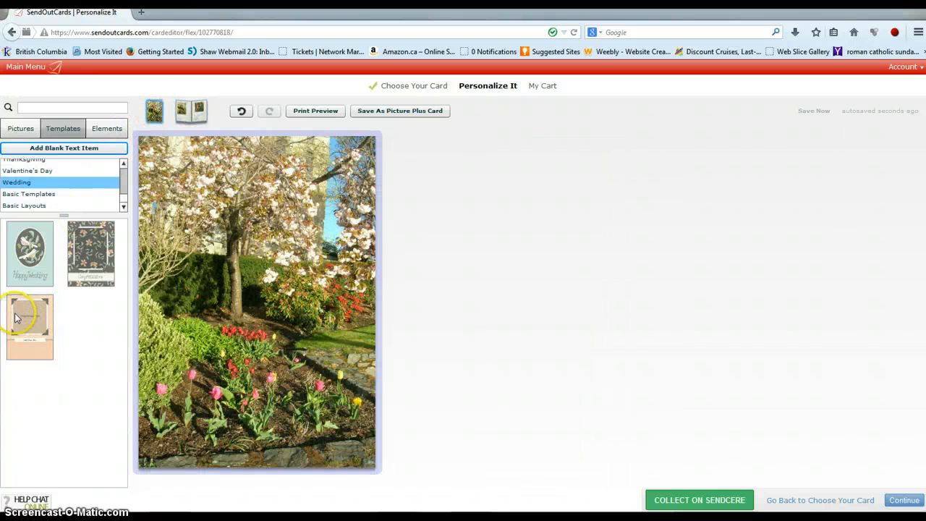
drag(28, 322, 215, 302)
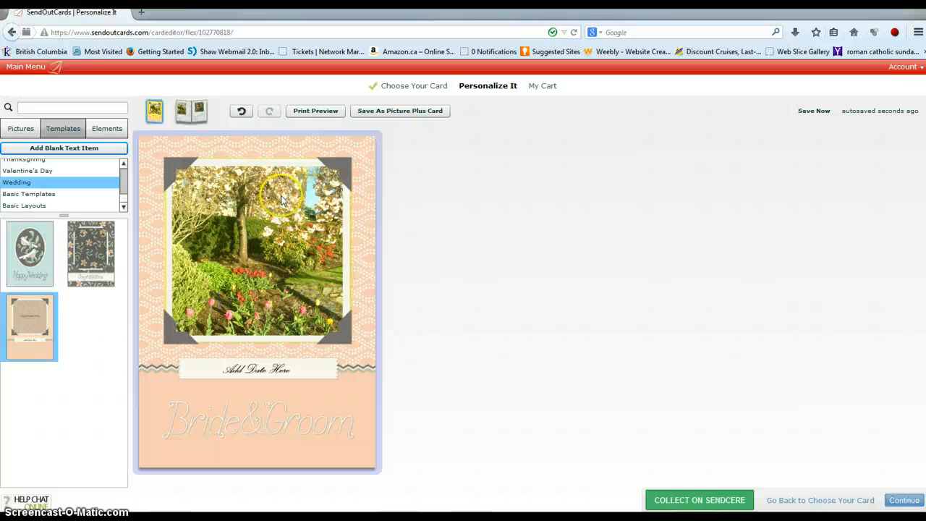
Try a closer zoom on the cover photo, return it to full view, and shift it down within the frame to show more blossoms
click(266, 225)
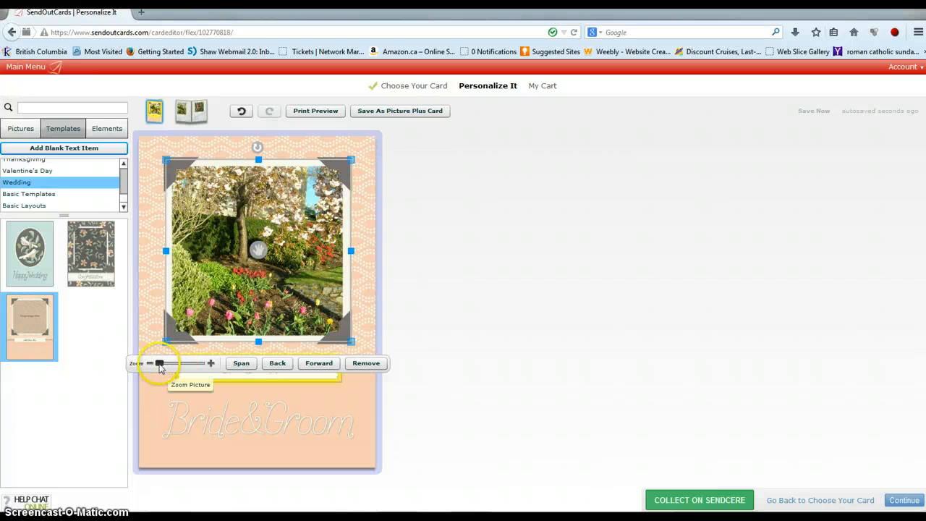
drag(159, 364, 165, 360)
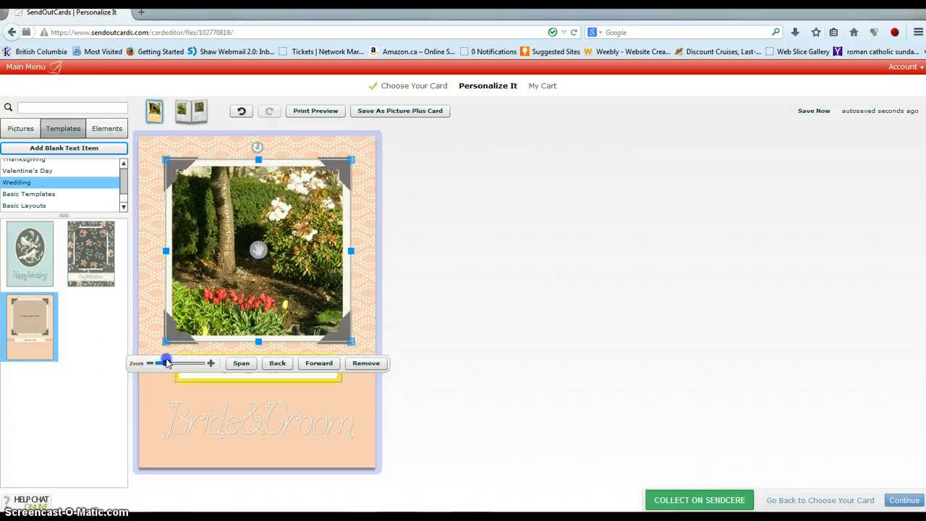
drag(256, 251, 263, 231)
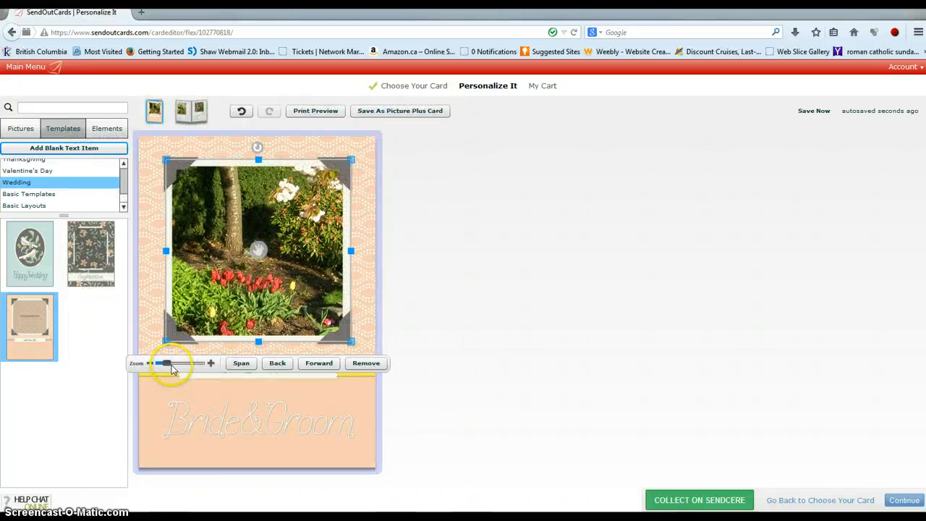
drag(166, 364, 158, 364)
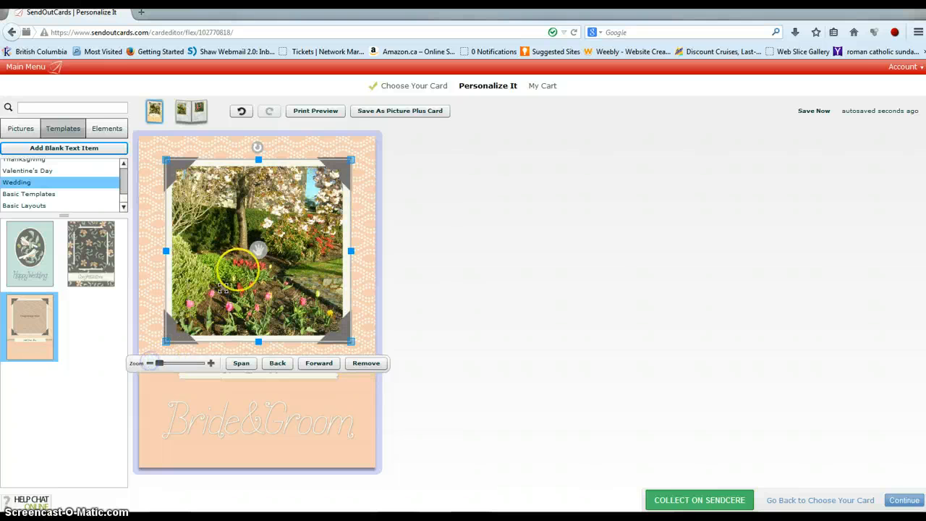
drag(261, 250, 253, 283)
click(486, 251)
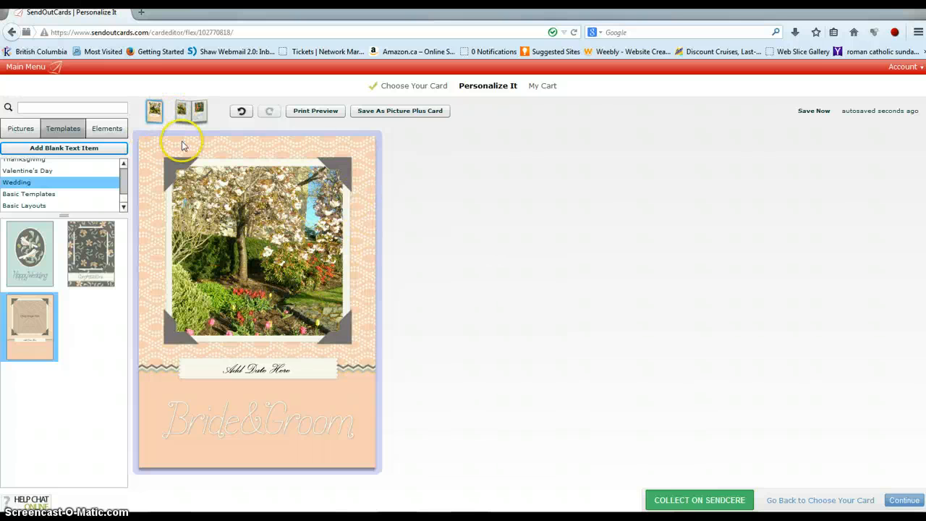
click(258, 280)
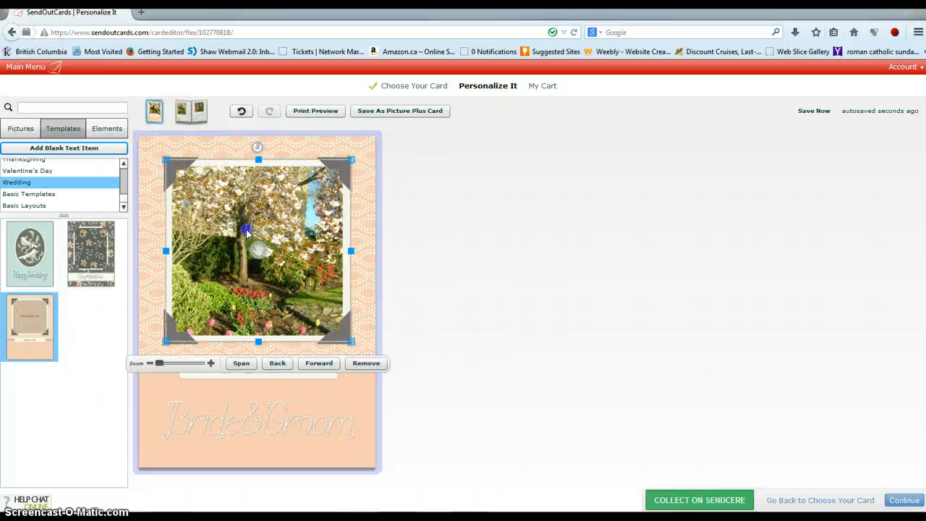
Recolor the word "great" in the inside message red
click(191, 113)
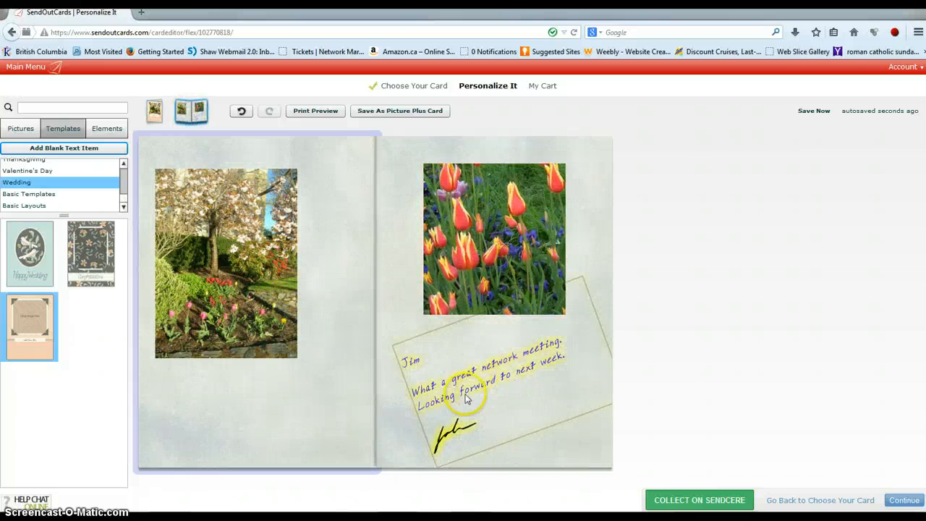
click(486, 379)
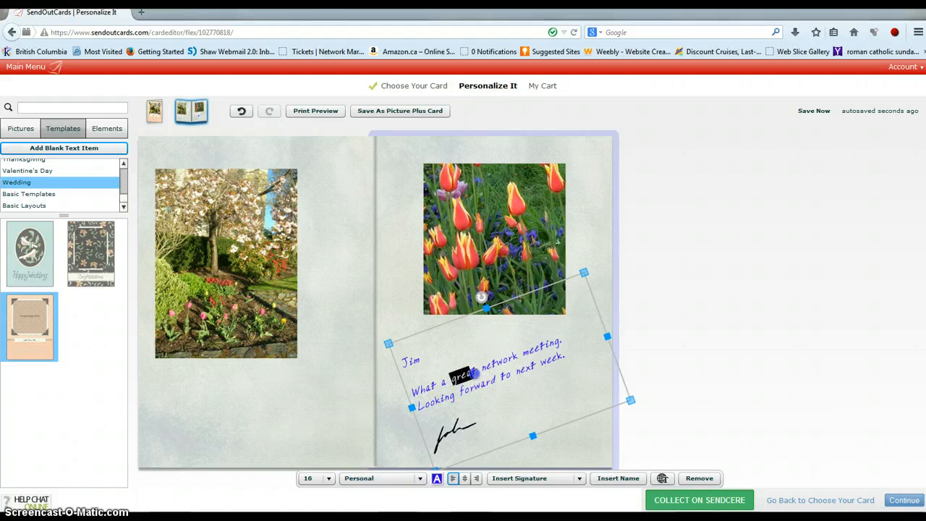
click(437, 478)
click(410, 390)
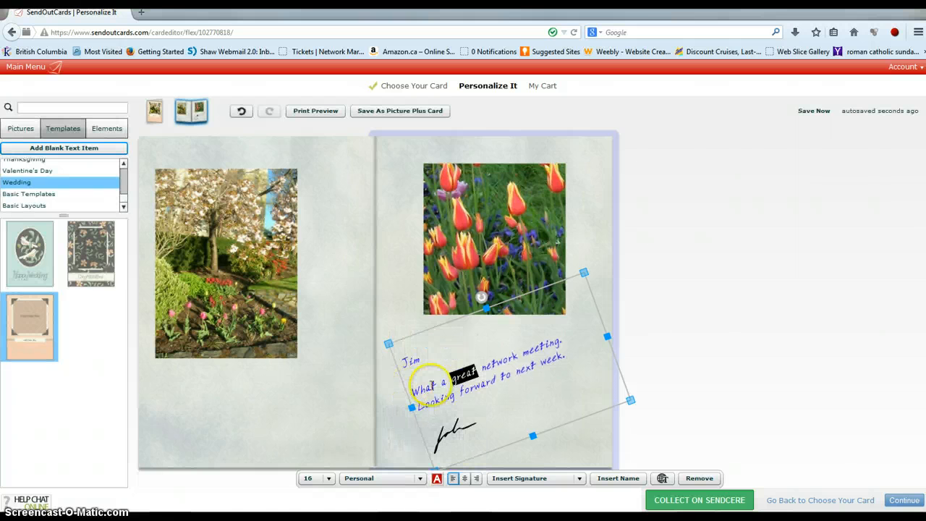
click(692, 296)
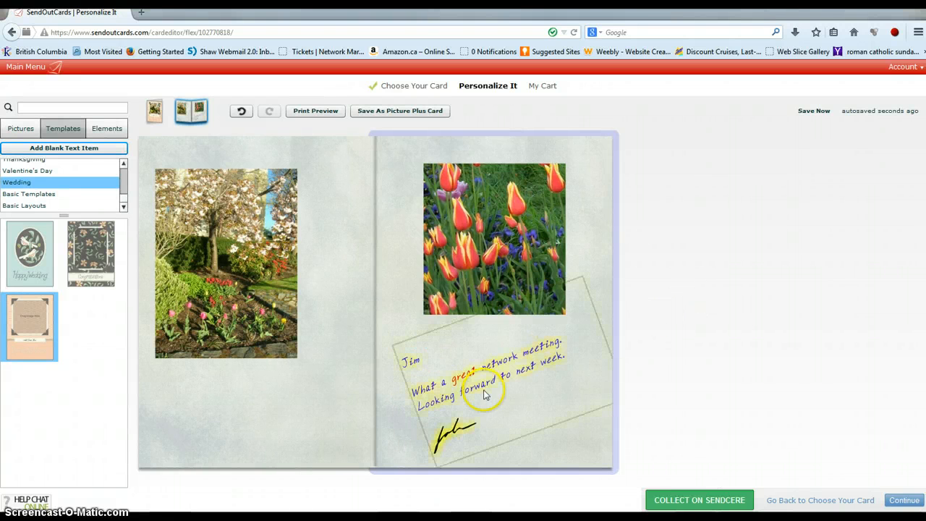
Replace the recipient's typed name in the message greeting with the First Name merge field
click(414, 360)
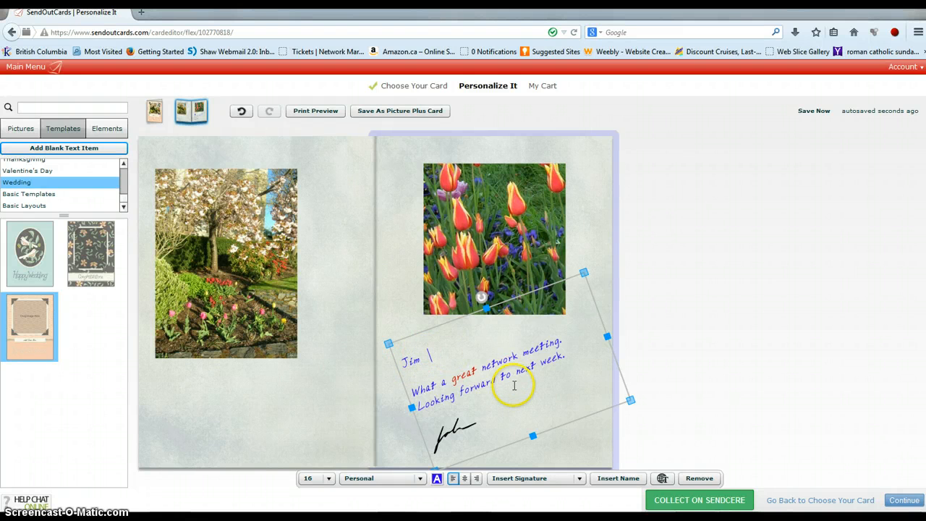
click(626, 484)
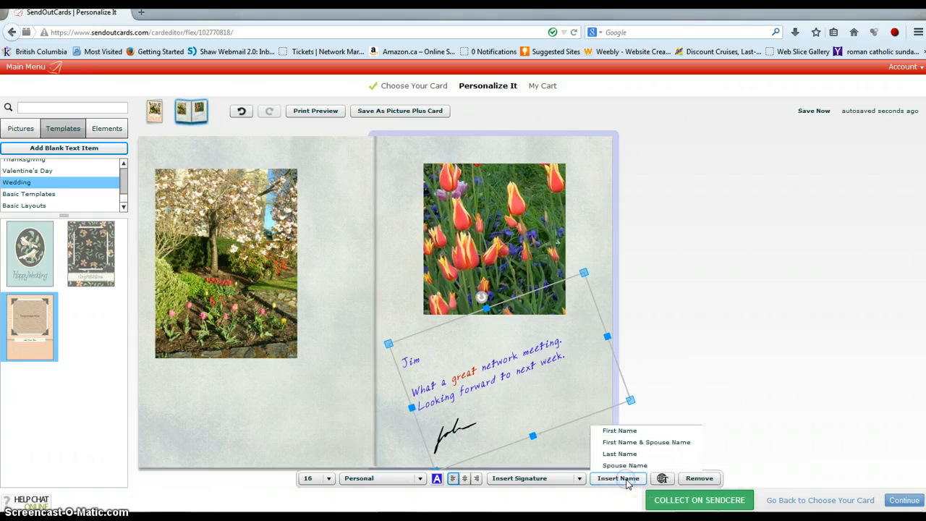
click(620, 431)
click(467, 379)
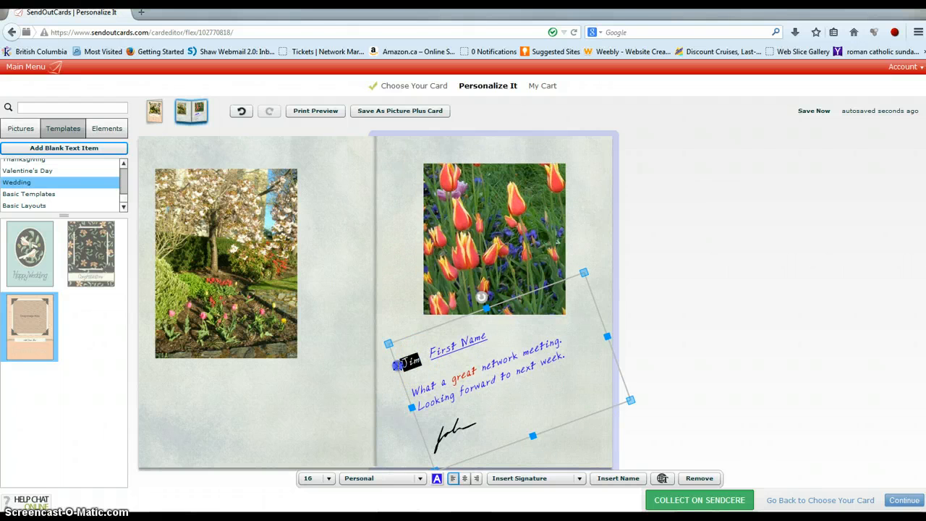
key(BackSpace)
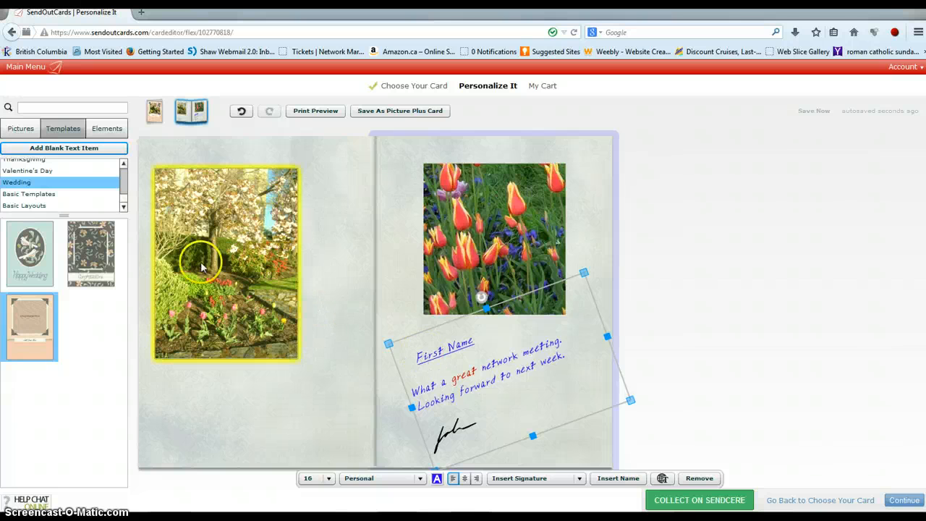
Deselect the message text and continue from the card editor to the checkout's return address
click(101, 131)
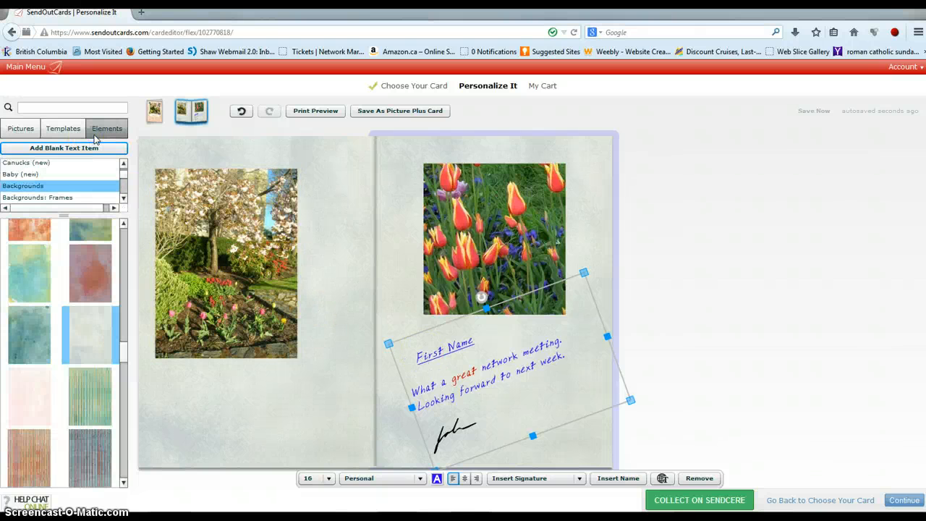
click(626, 255)
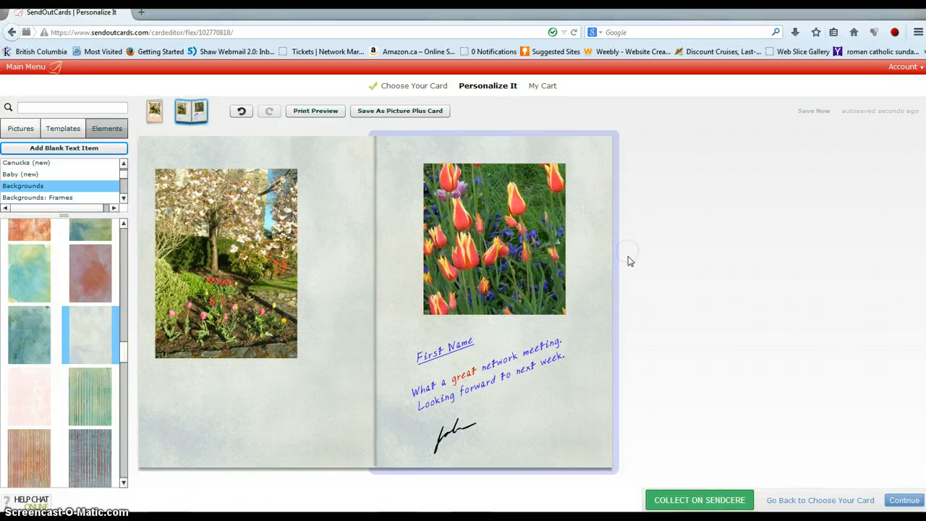
mouse_move(925, 519)
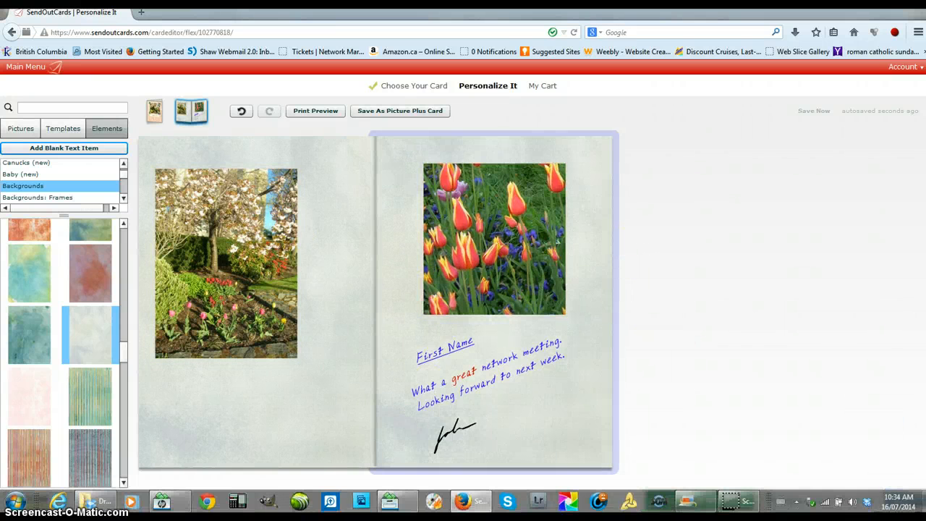
click(915, 499)
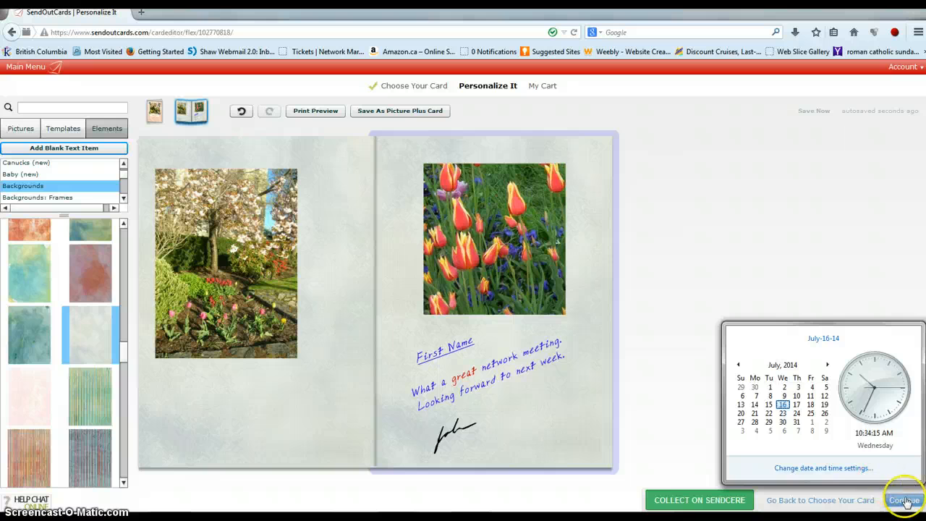
click(906, 500)
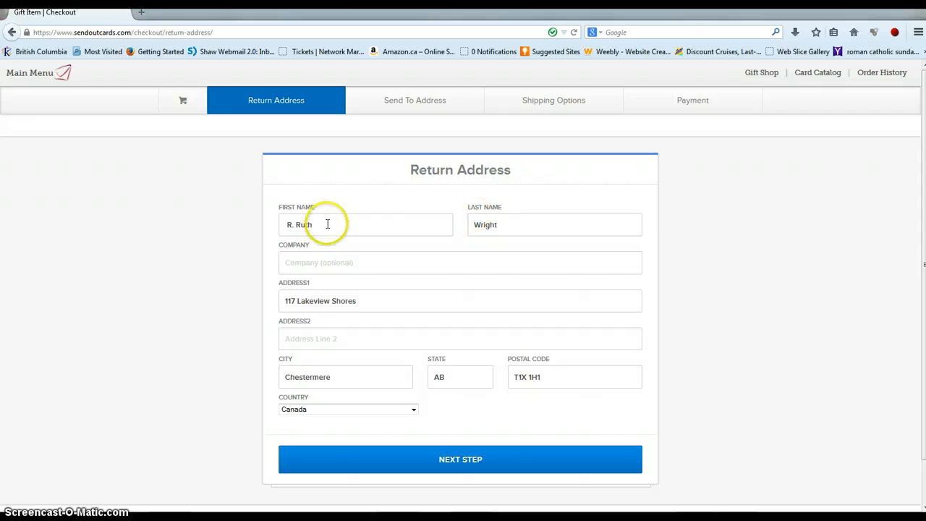
Replace the sender's first name in the return address and proceed to the recipient address form
drag(328, 224, 231, 232)
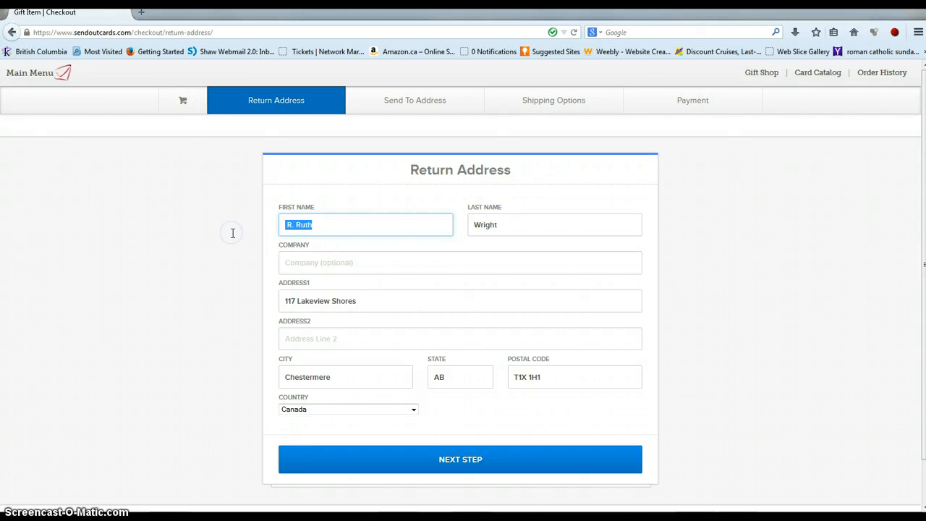
text(John)
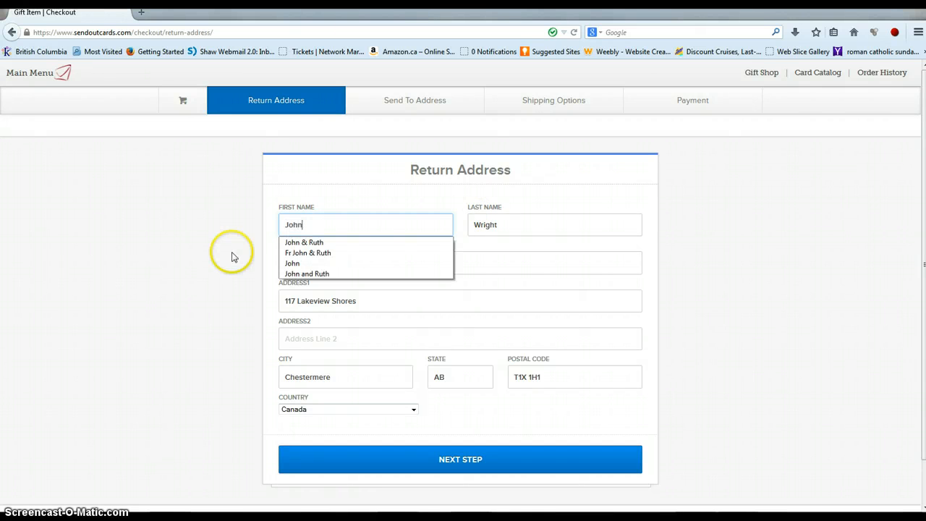
click(292, 263)
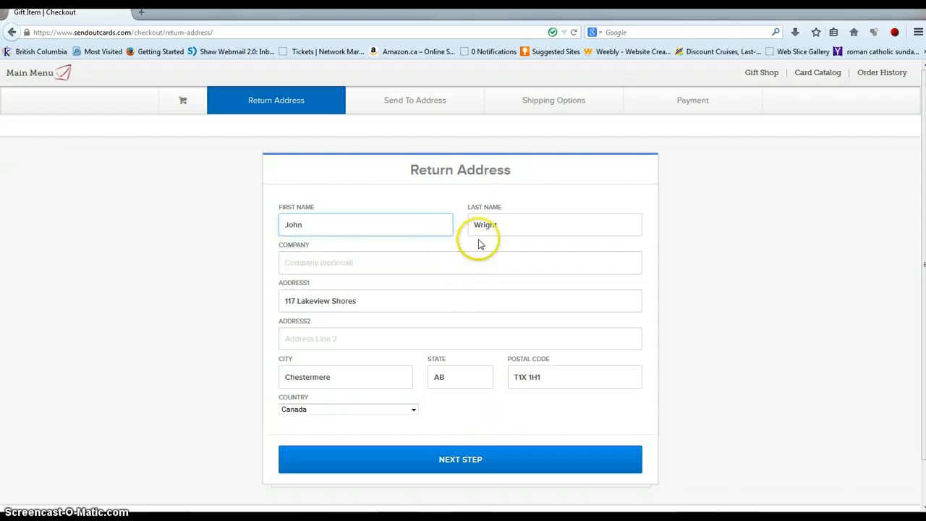
click(471, 457)
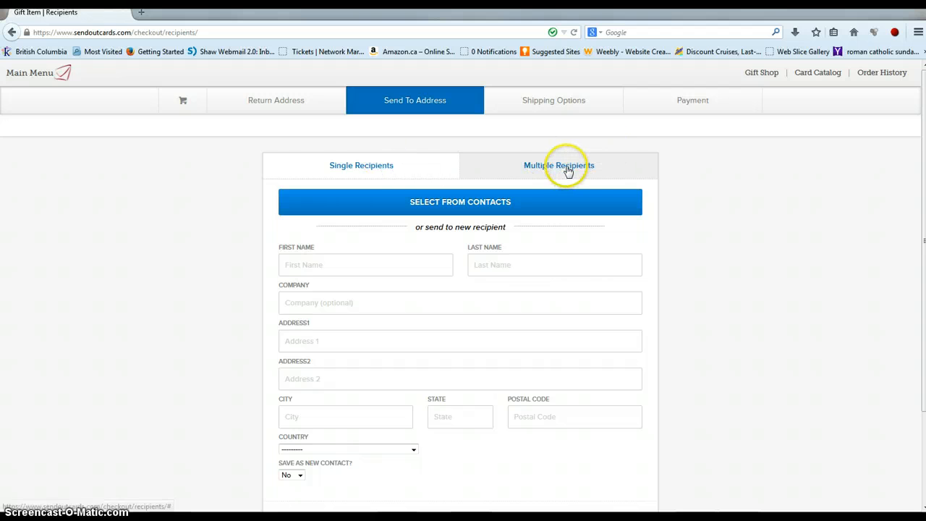
Open the saved contacts for a single recipient and search them by the recipient's first name
click(358, 169)
click(431, 198)
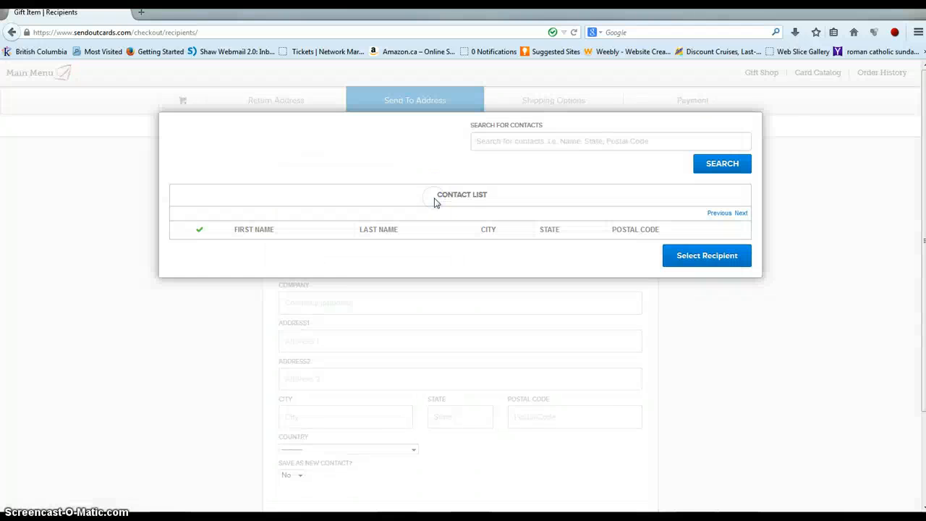
click(549, 140)
text(fred)
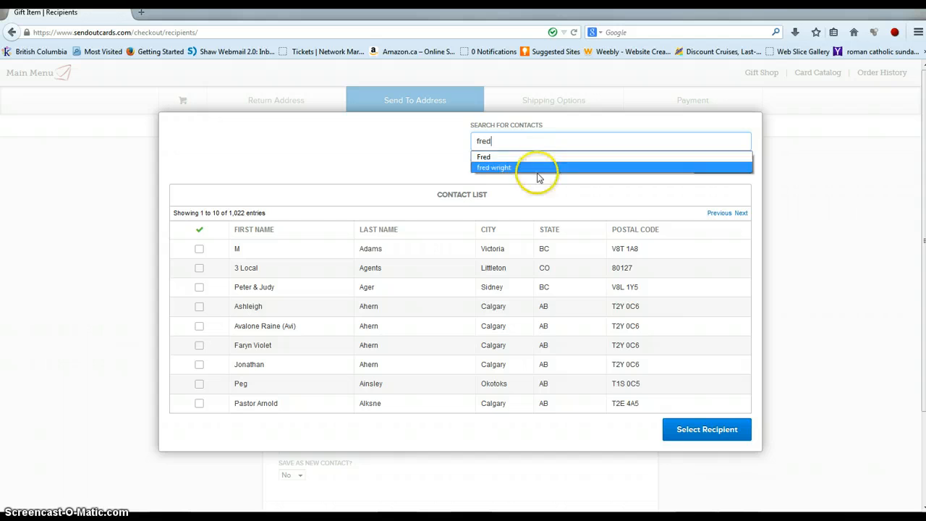
click(537, 169)
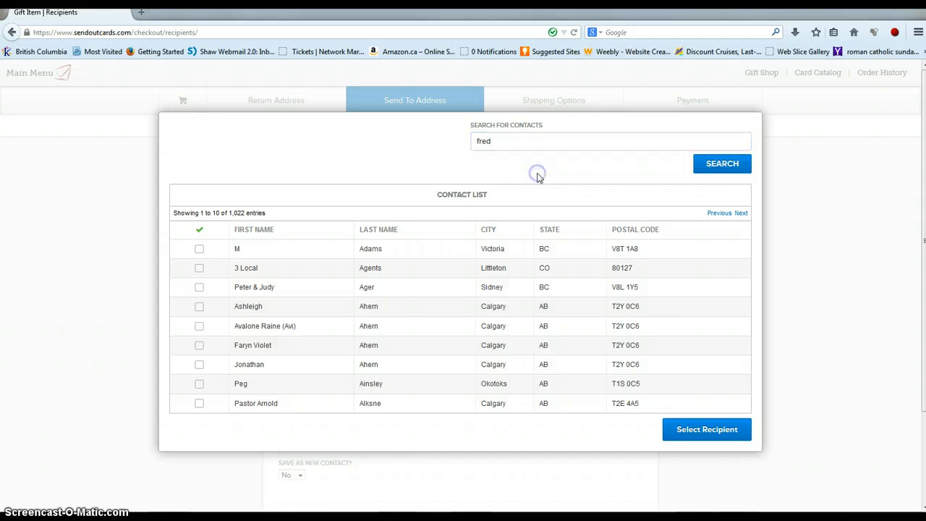
click(694, 172)
click(711, 172)
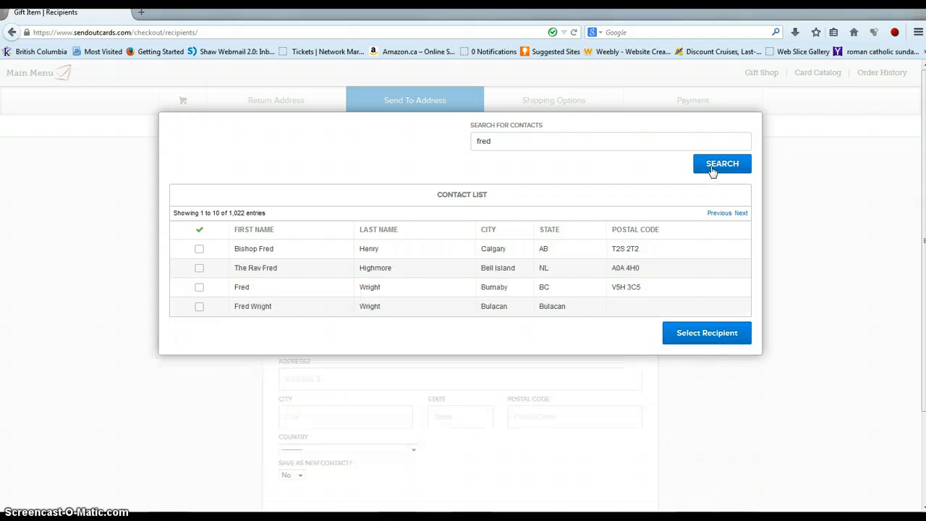
Select the third matching contact as the card's recipient and continue to the shipping options
click(200, 287)
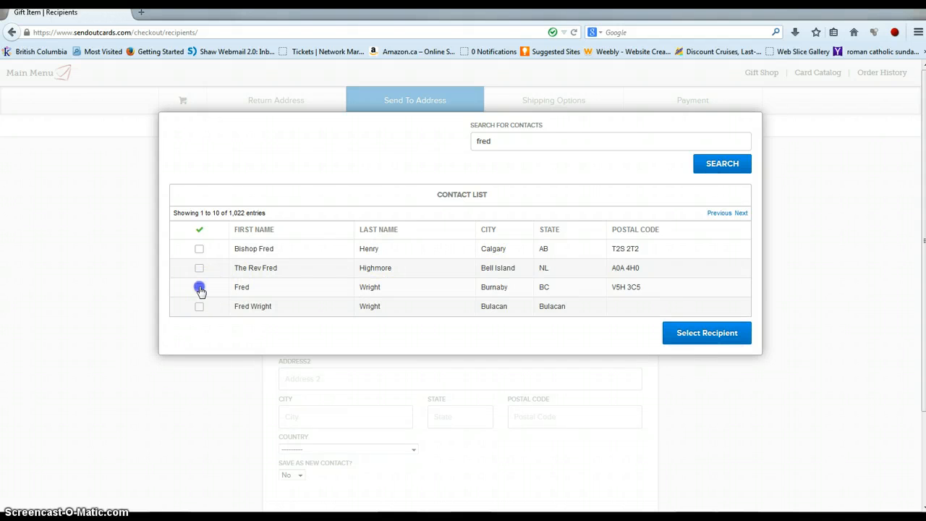
click(699, 337)
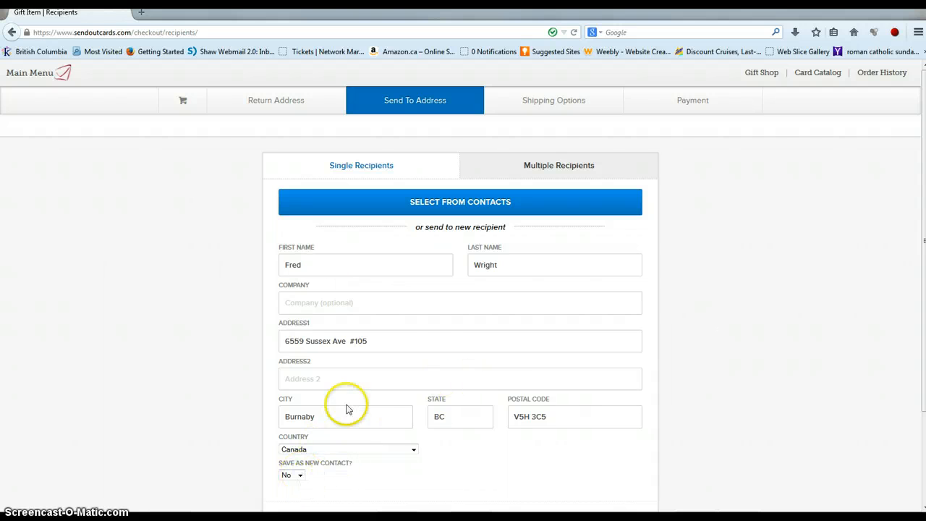
click(299, 495)
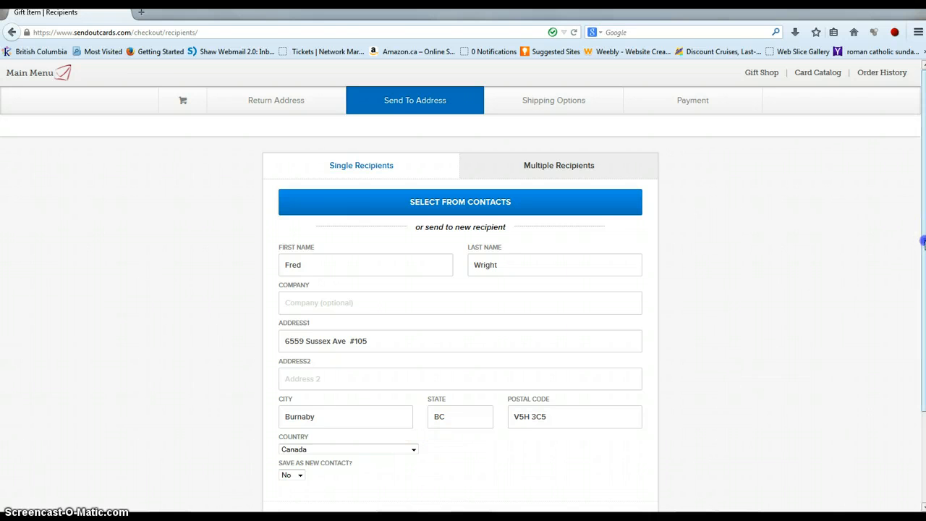
drag(924, 242, 924, 316)
click(498, 438)
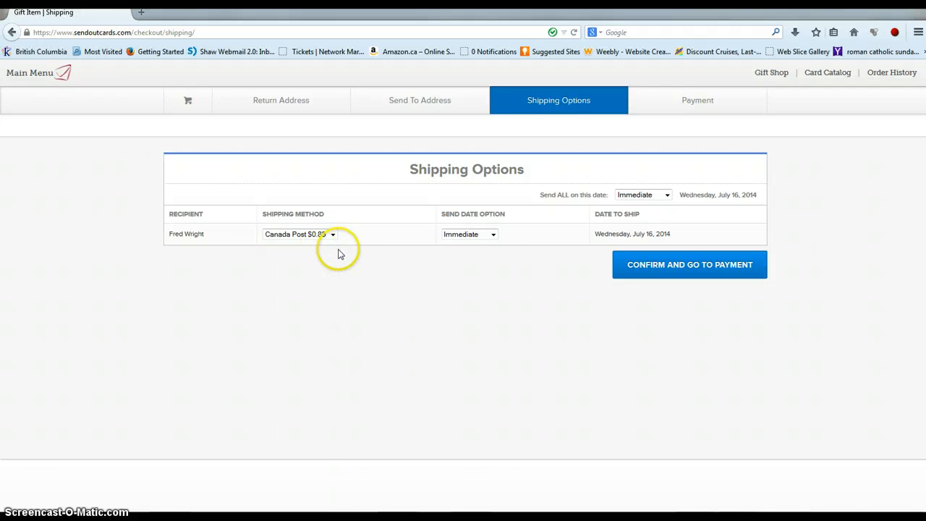
Check the recipient's send date choices, keep Immediate, and confirm the shipping options to reach payment
click(493, 234)
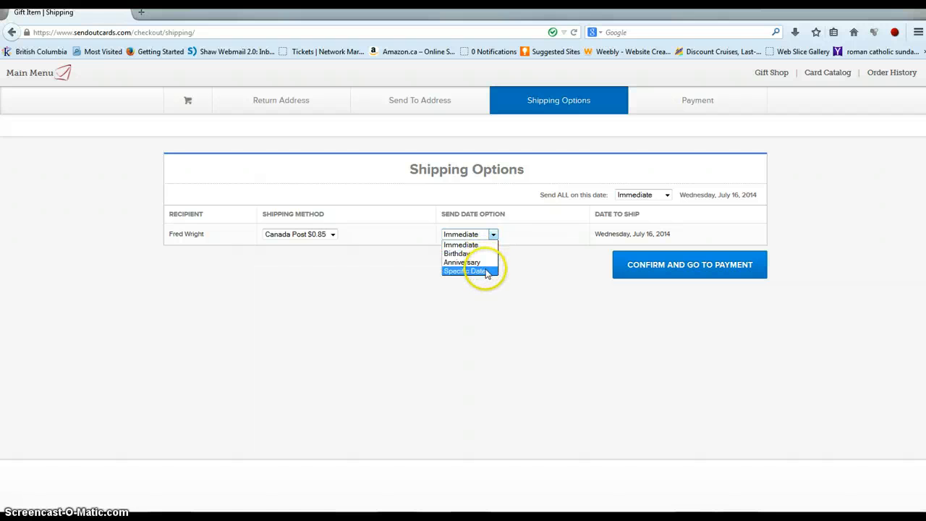
click(493, 236)
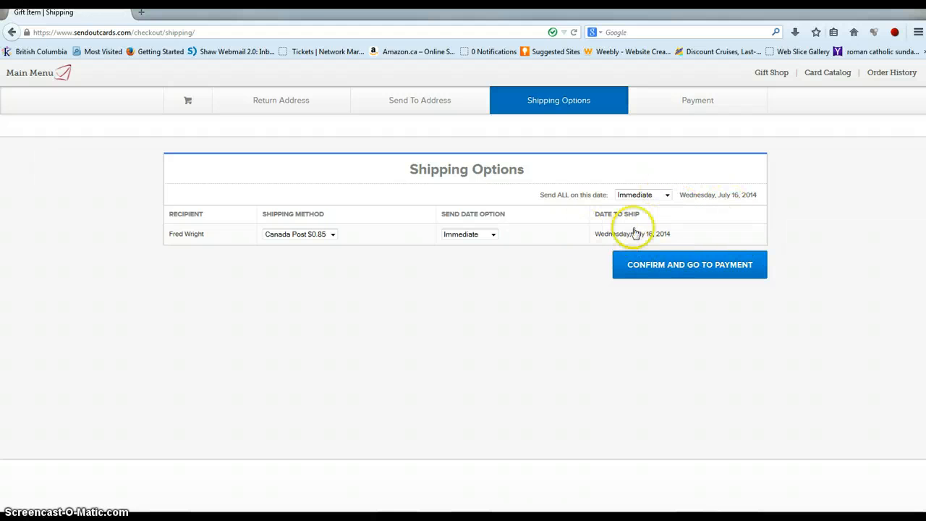
click(678, 273)
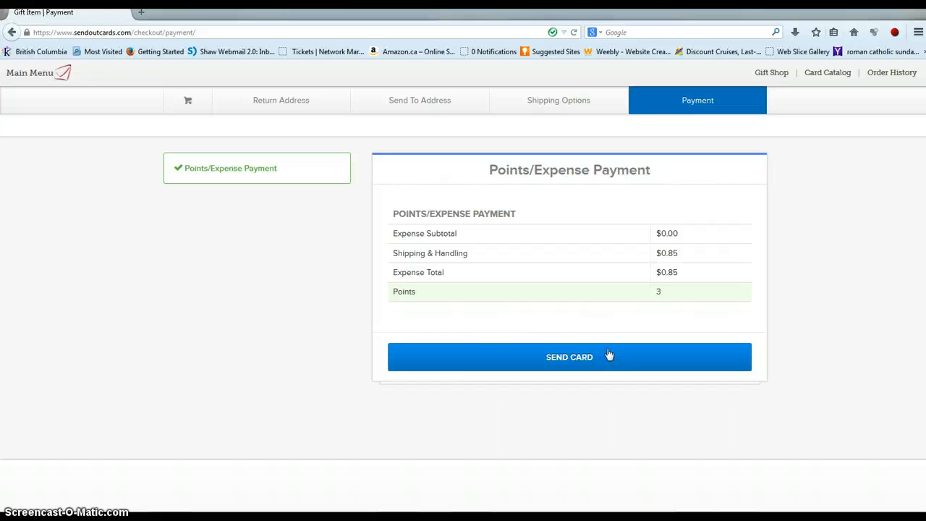
Leave the checkout for the main menu and open the gift shop for sending a gift
click(43, 75)
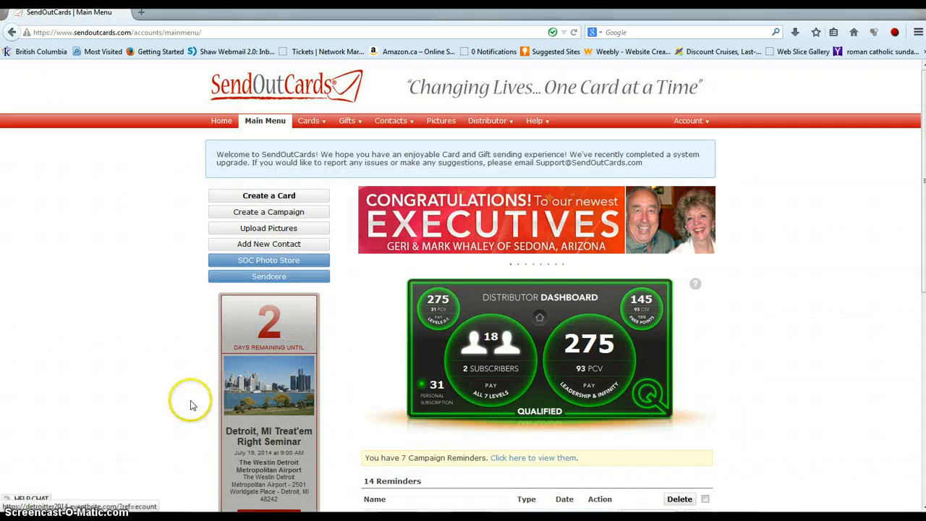
mouse_move(18, 500)
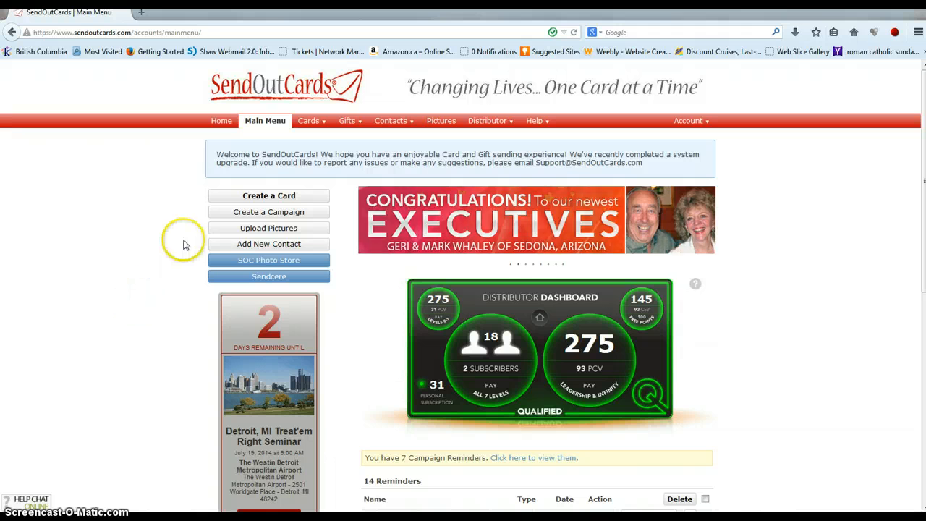
mouse_move(535, 121)
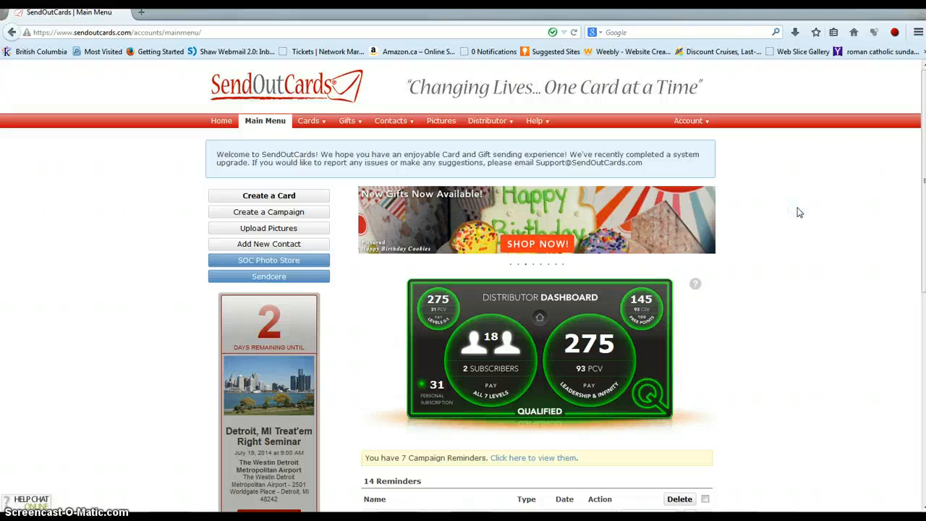
mouse_move(351, 128)
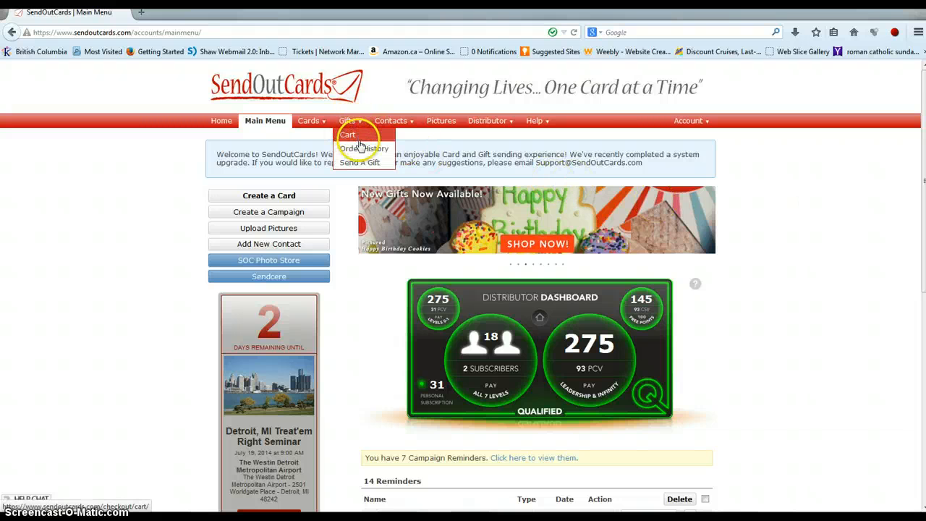
click(360, 163)
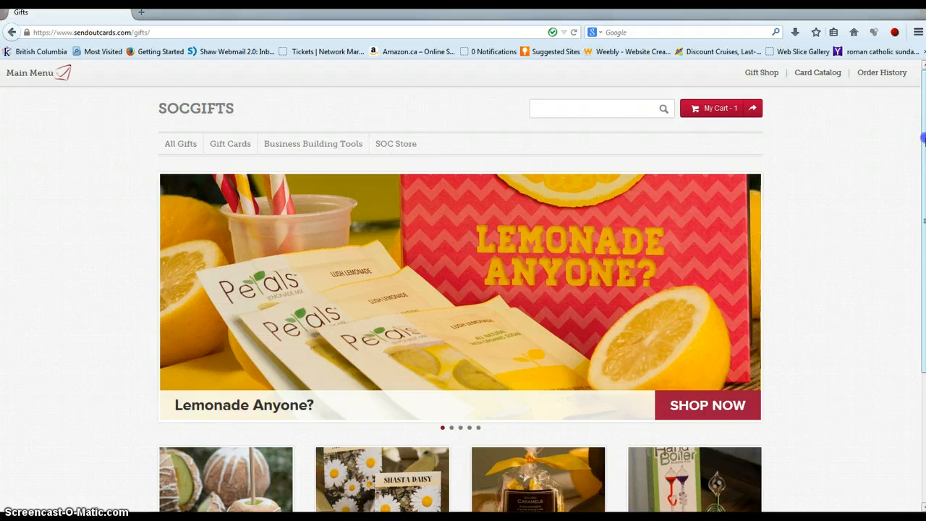
drag(924, 138, 917, 119)
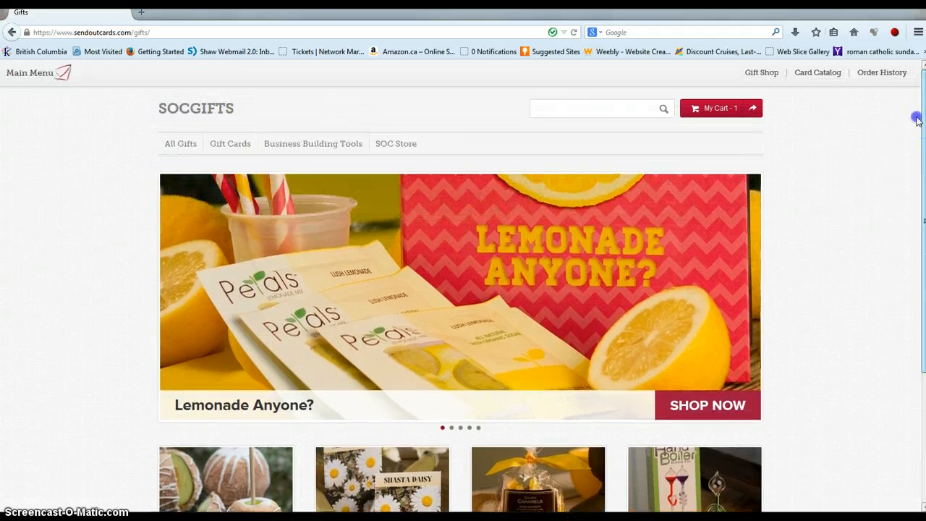
Open the gift cards category and examine the brands and country restrictions on its first page
click(228, 146)
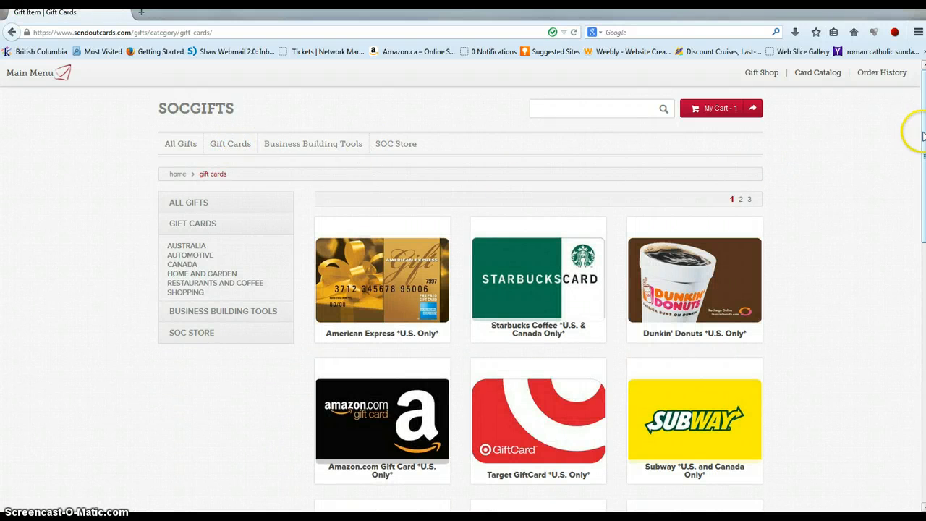
drag(924, 133, 924, 159)
scroll(542, 286, down, 1)
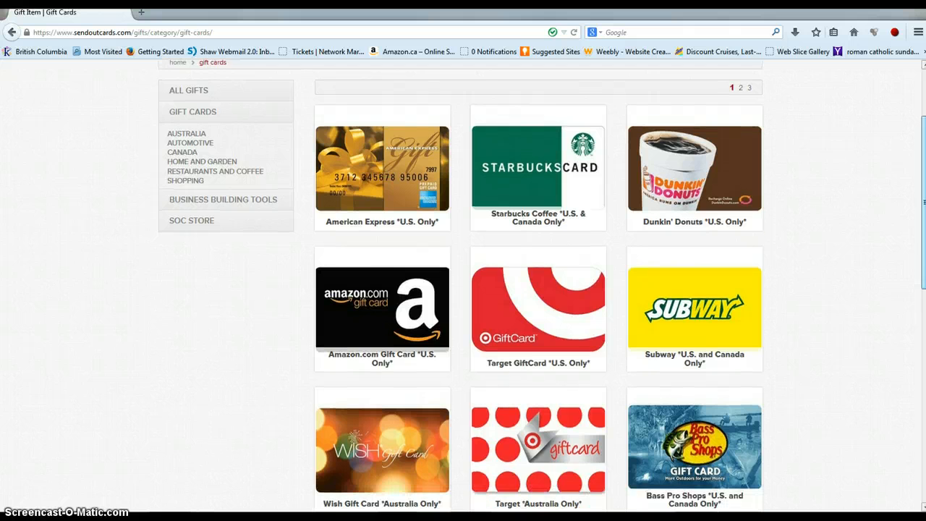
scroll(542, 286, down, 5)
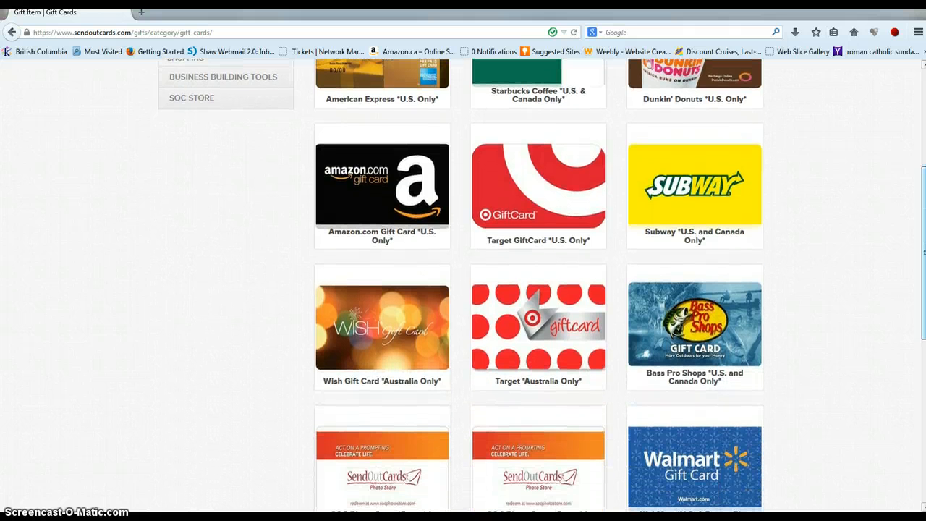
scroll(542, 286, down, 3)
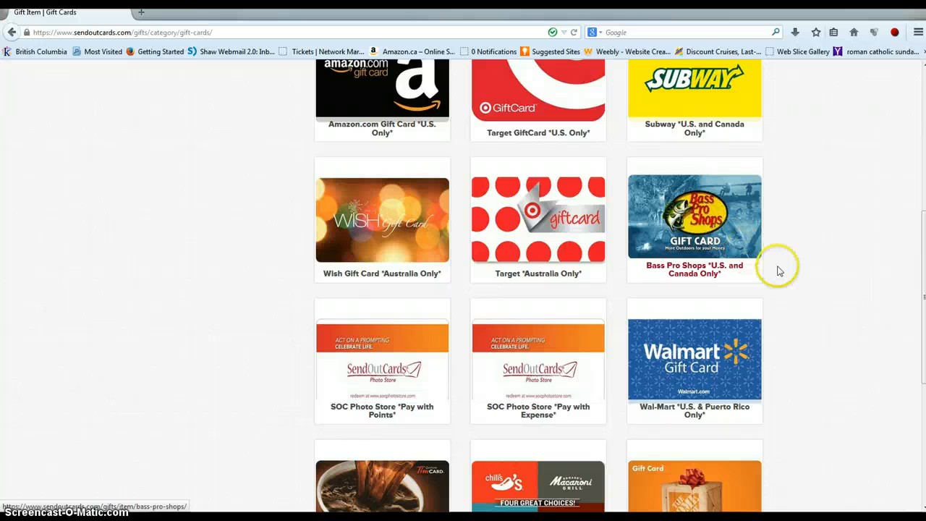
drag(923, 319, 925, 412)
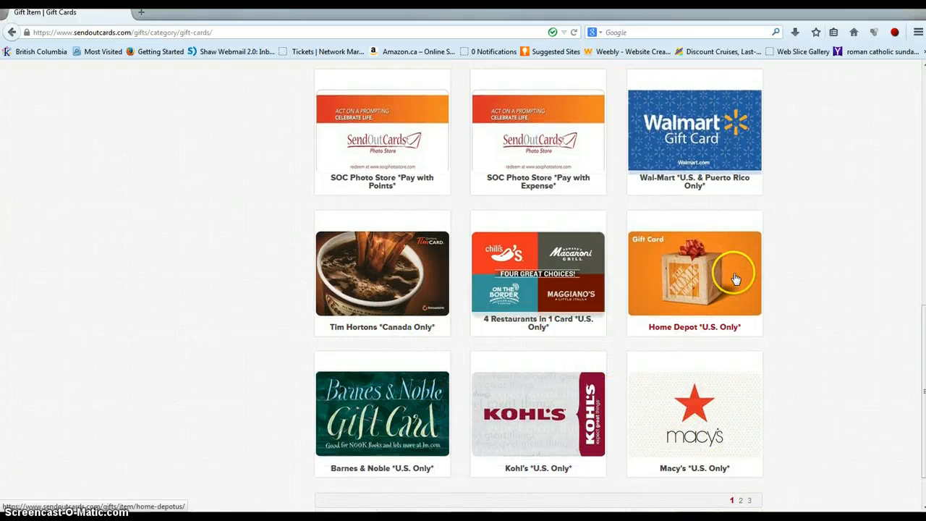
drag(924, 362, 889, 125)
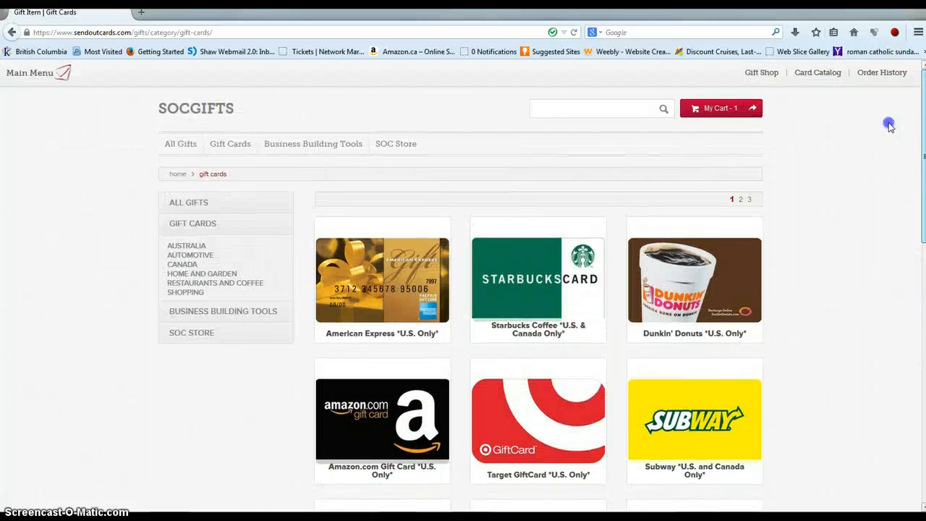
Examine the brands and country restrictions on the second page of gift cards, and return to the main menu
click(740, 201)
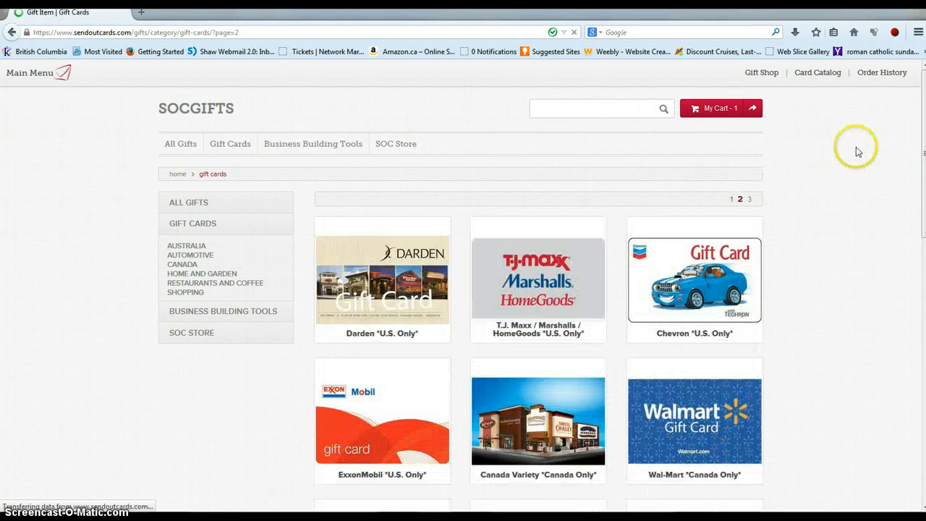
drag(924, 157, 923, 230)
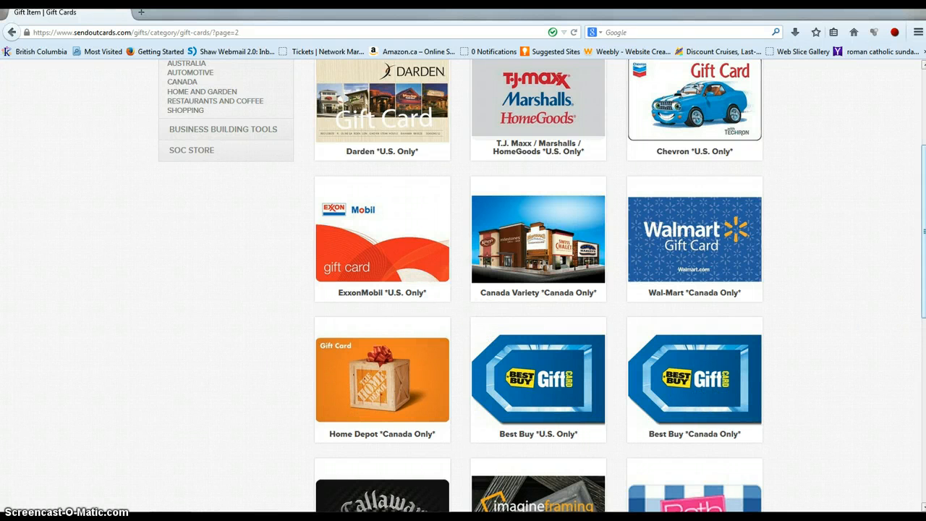
scroll(538, 289, down, 3)
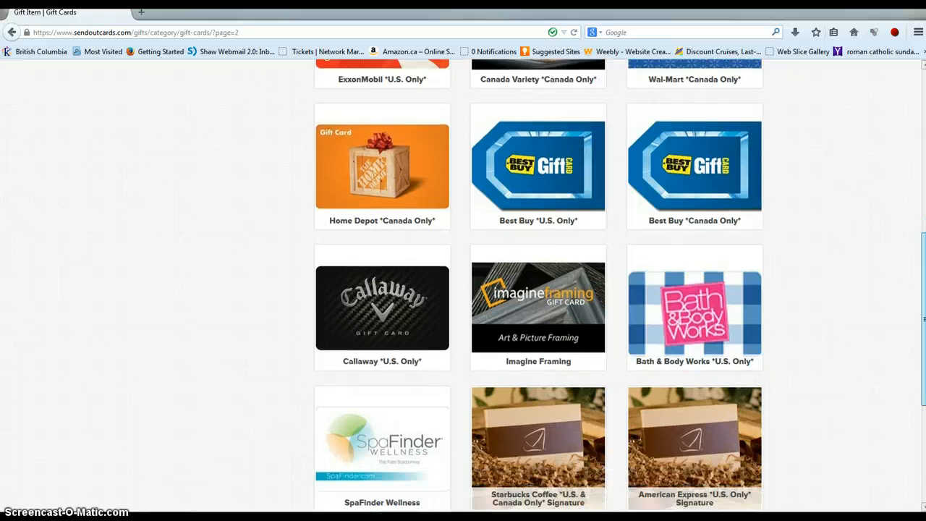
scroll(538, 290, down, 1)
scroll(538, 289, down, 1)
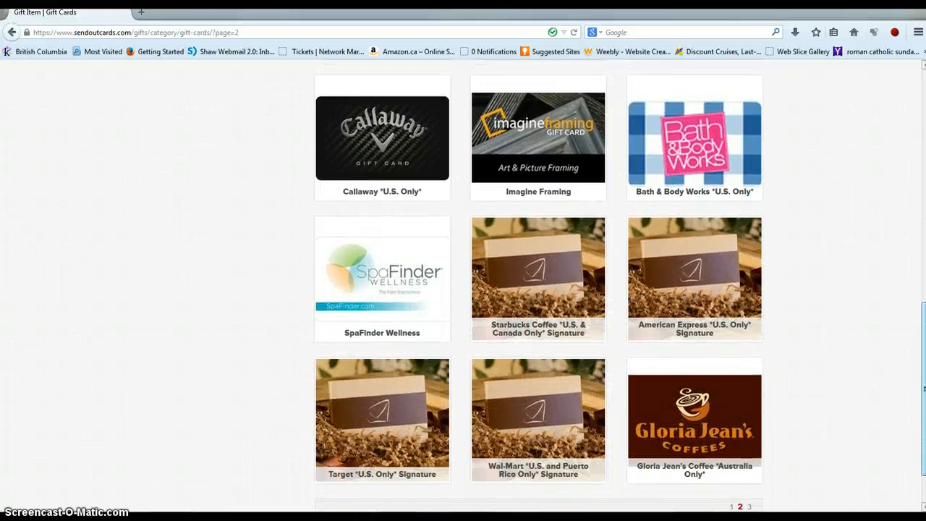
drag(924, 452, 918, 206)
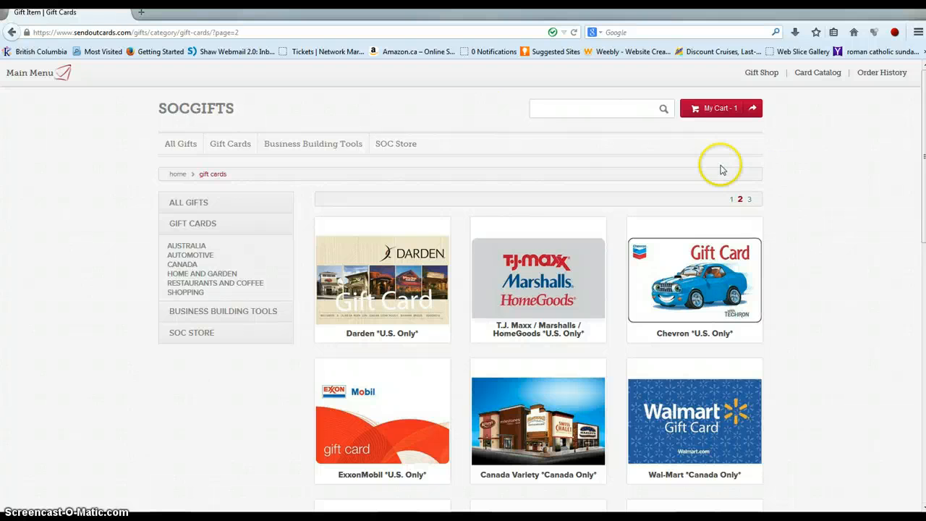
click(35, 76)
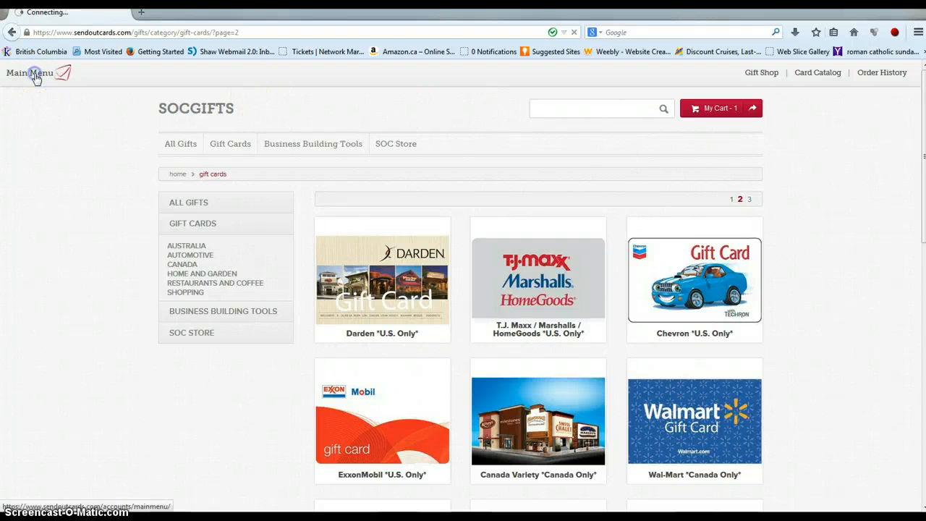